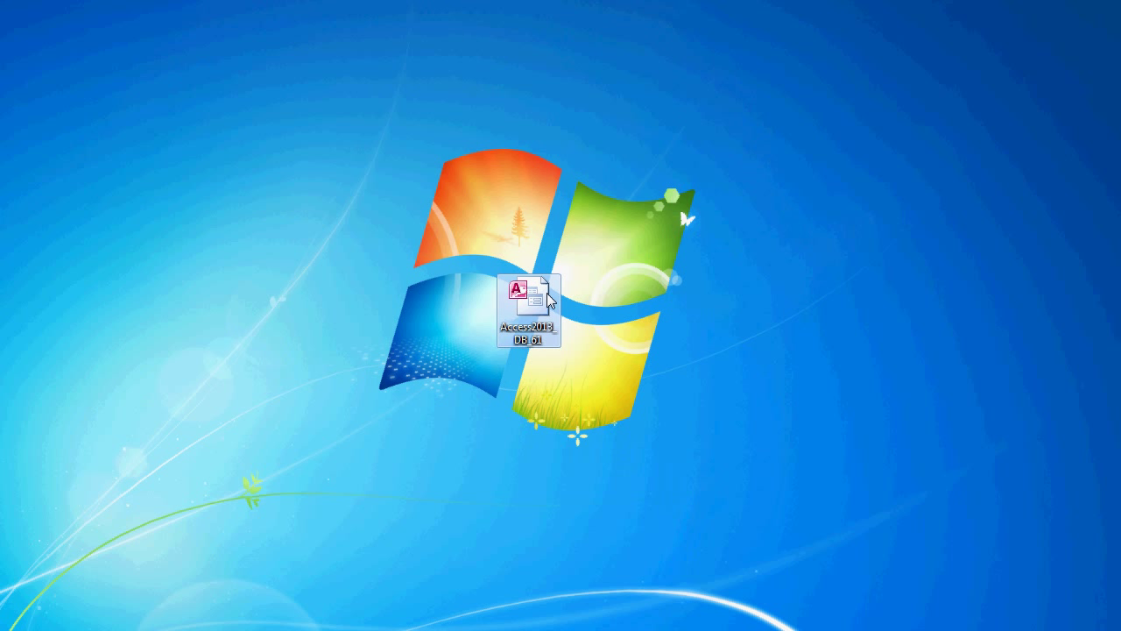
Open the desktop database file Access2013_DB_61 in Access (desktop), choosing the second Access version offered
right_click(547, 298)
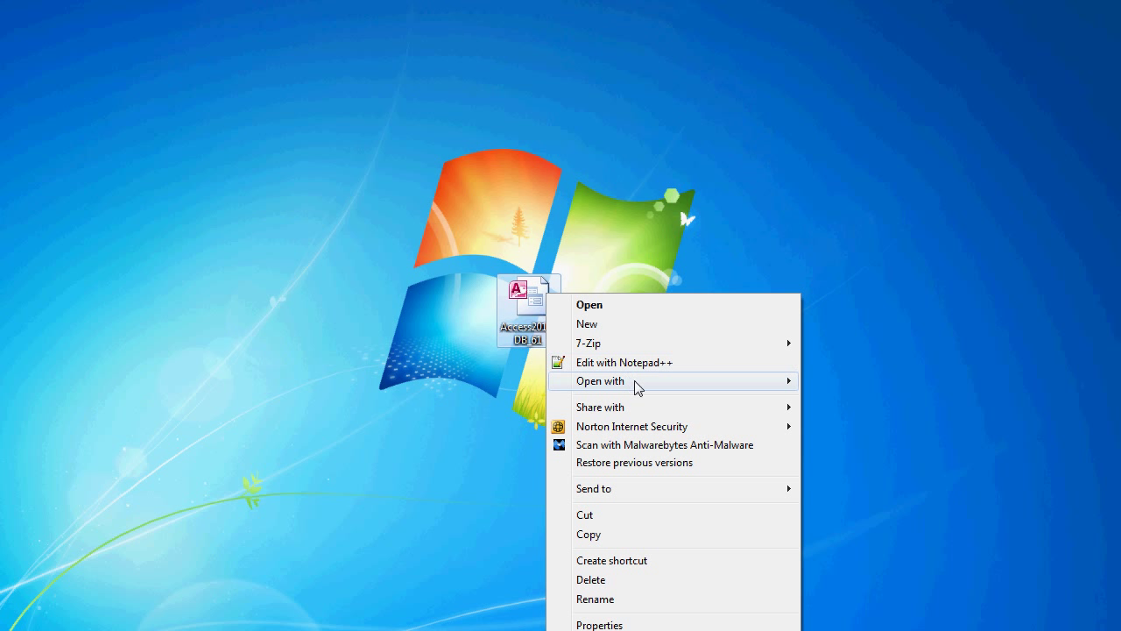
mouse_move(648, 383)
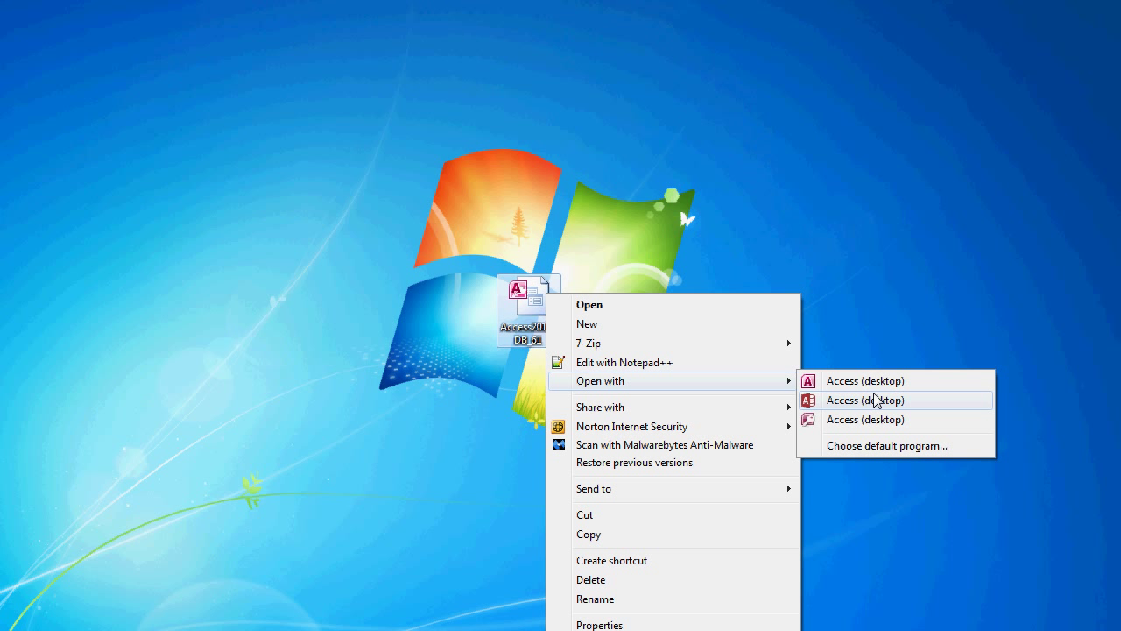
left_click(865, 400)
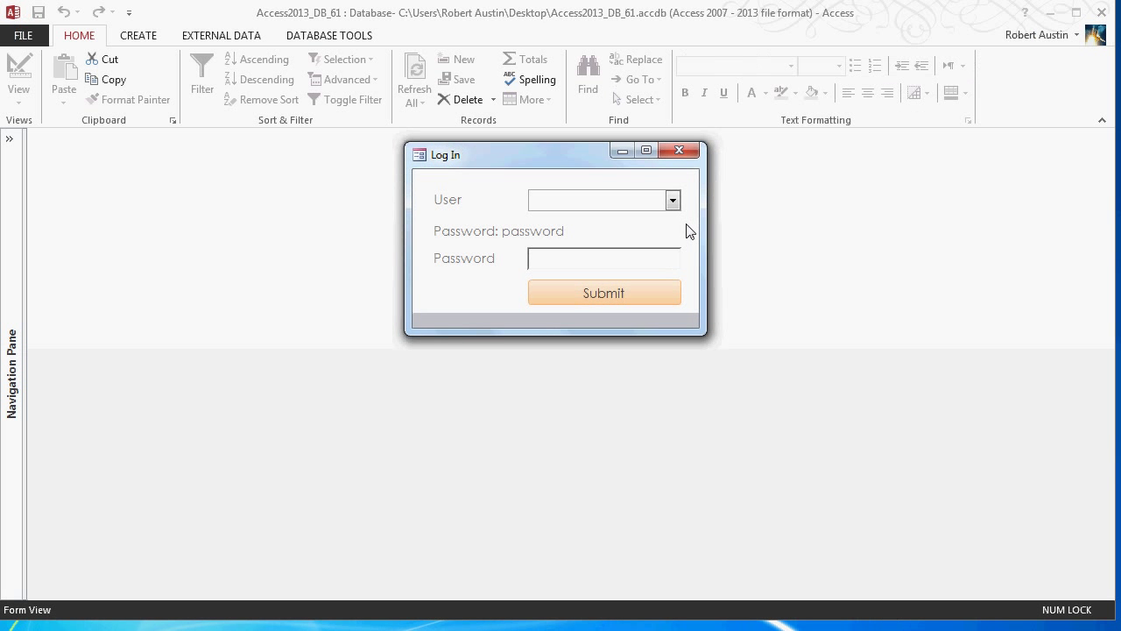
Log in to the database by choosing the first listed user and entering the account password
left_click(672, 201)
left_click(578, 219)
type("passw")
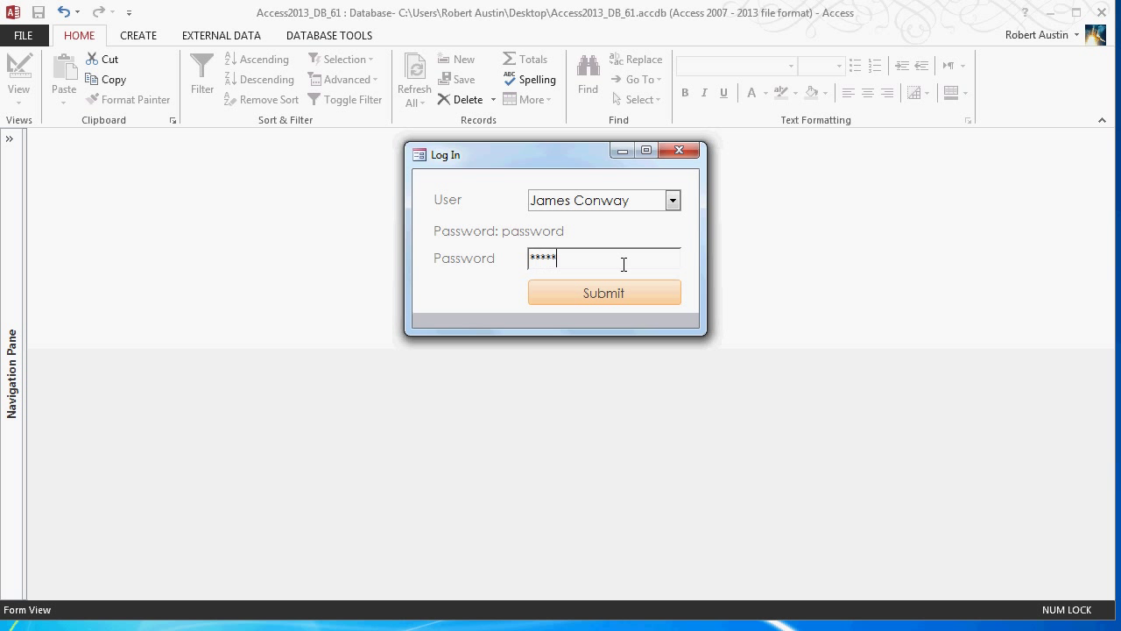
type("ord")
left_click(587, 291)
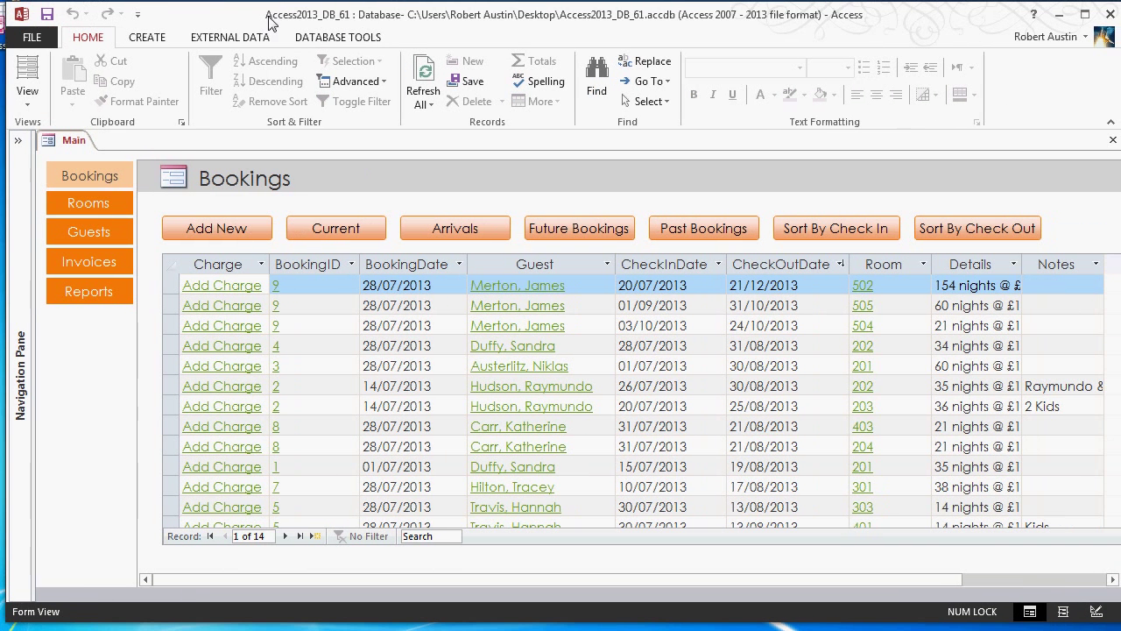
Expand the list of database objects and close the Main form
left_click(17, 141)
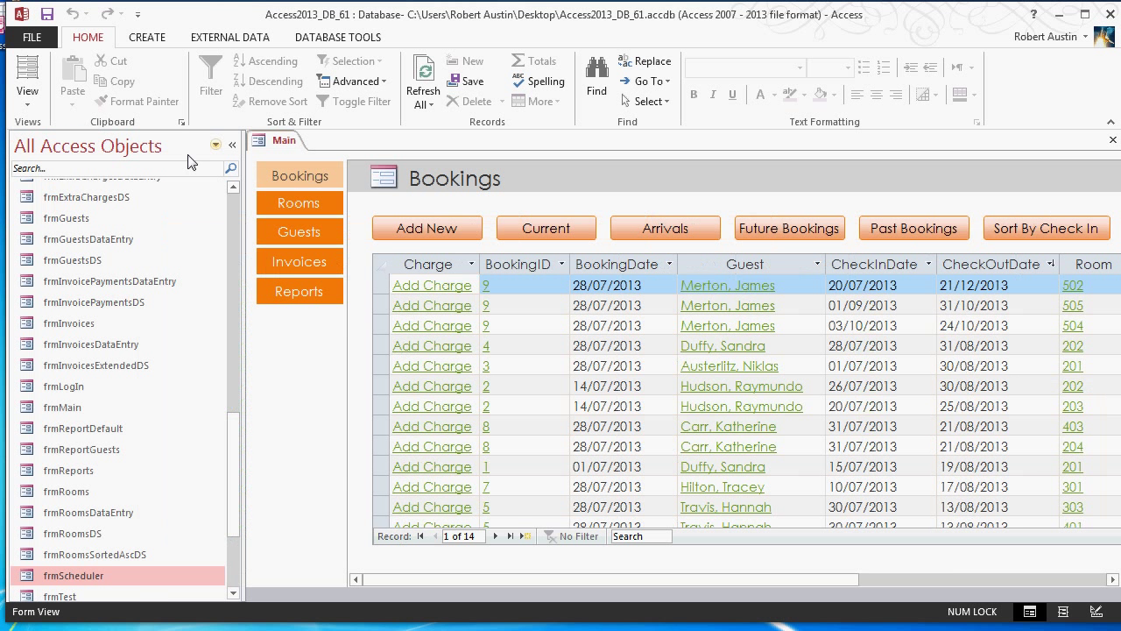
right_click(276, 143)
left_click(302, 173)
Filter the database objects by "frms", open the frmScheduler form and collapse the object list
left_click(182, 168)
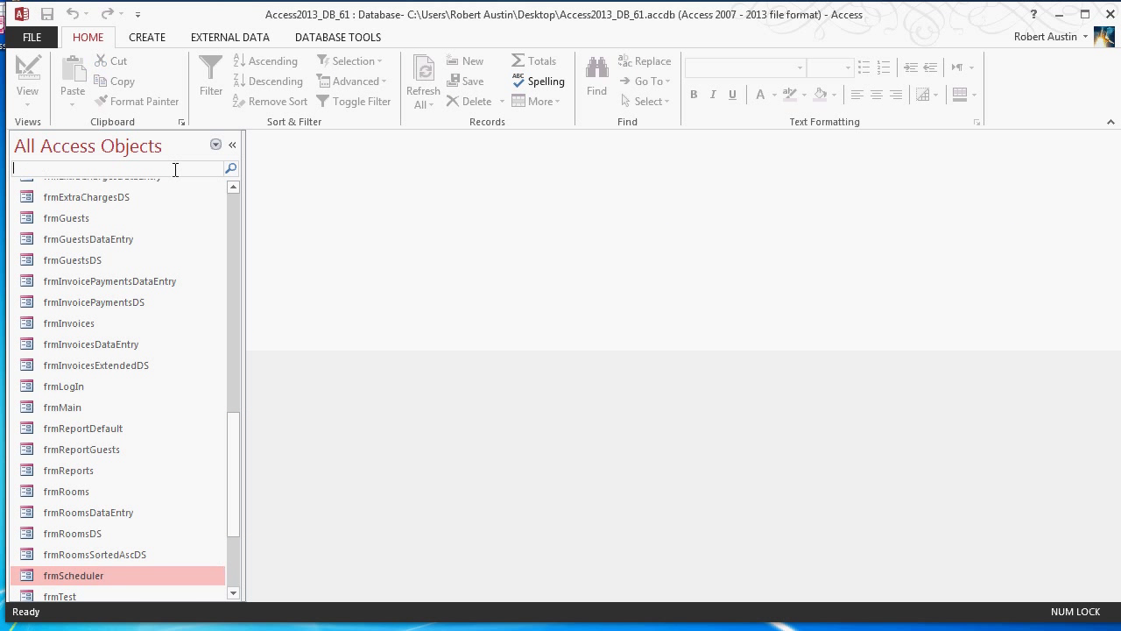
type("frms")
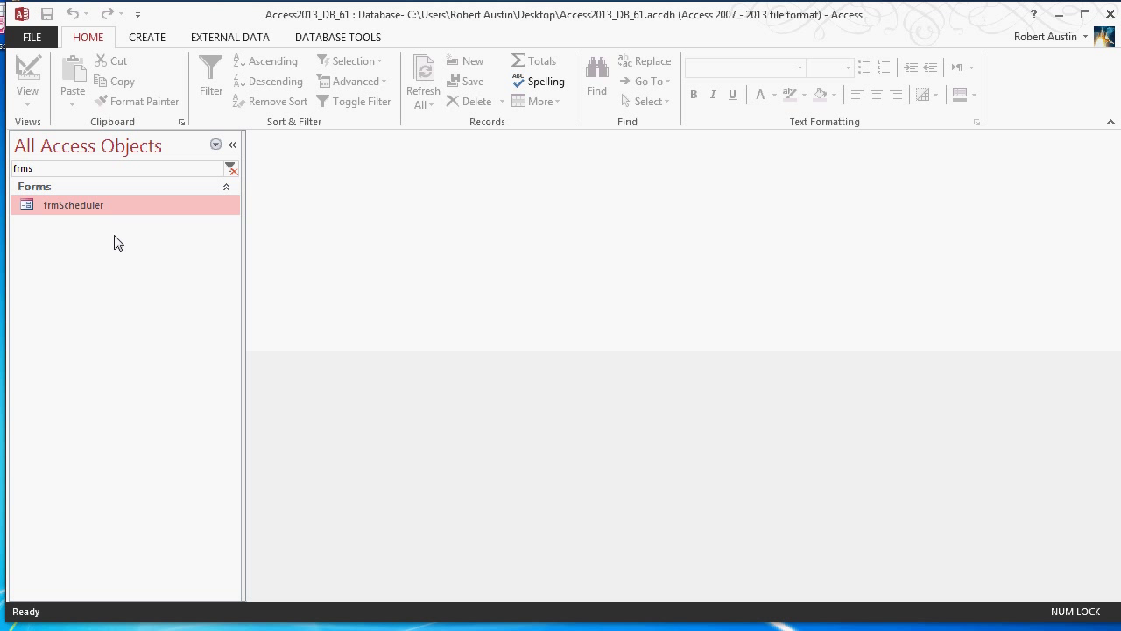
double_click(112, 209)
left_click(232, 144)
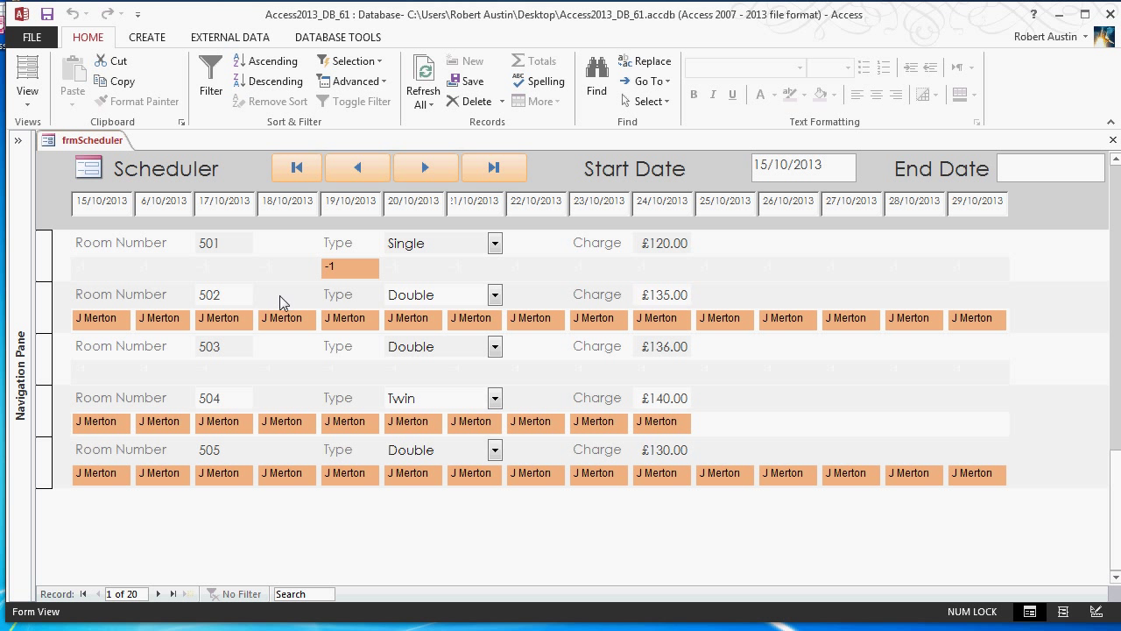
Check the Bookings form from room 501's free 19/10/2013 cell and from room 502's 17/10/2013 booking, slightly widening its Cost column
double_click(344, 276)
left_click(846, 93)
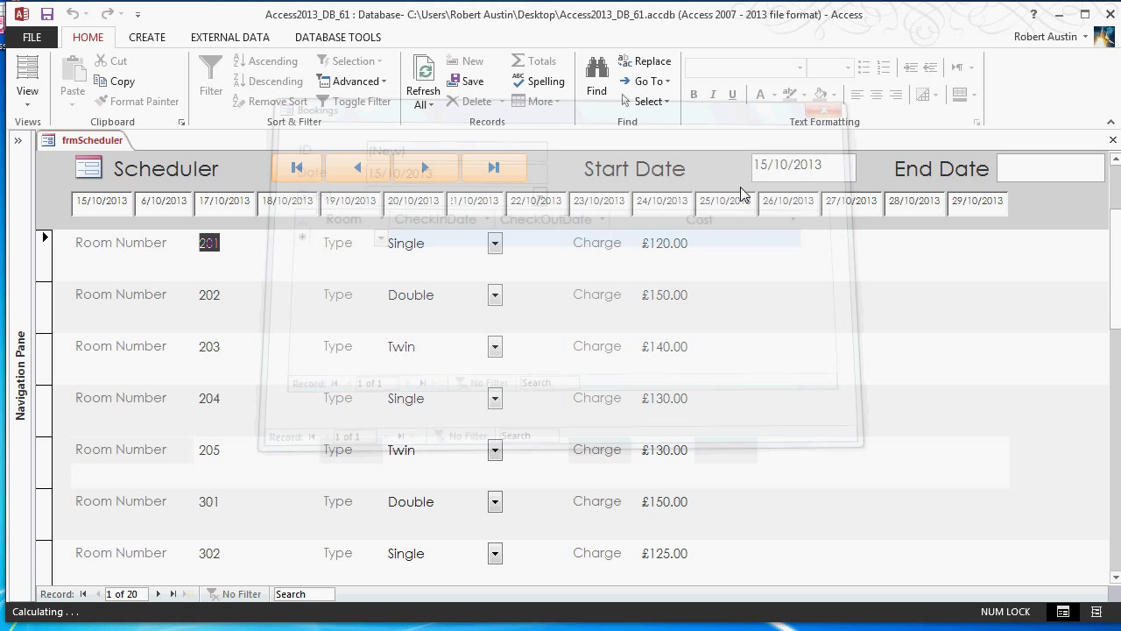
scroll(855, 330, "down", 2)
scroll(876, 284, "down", 5)
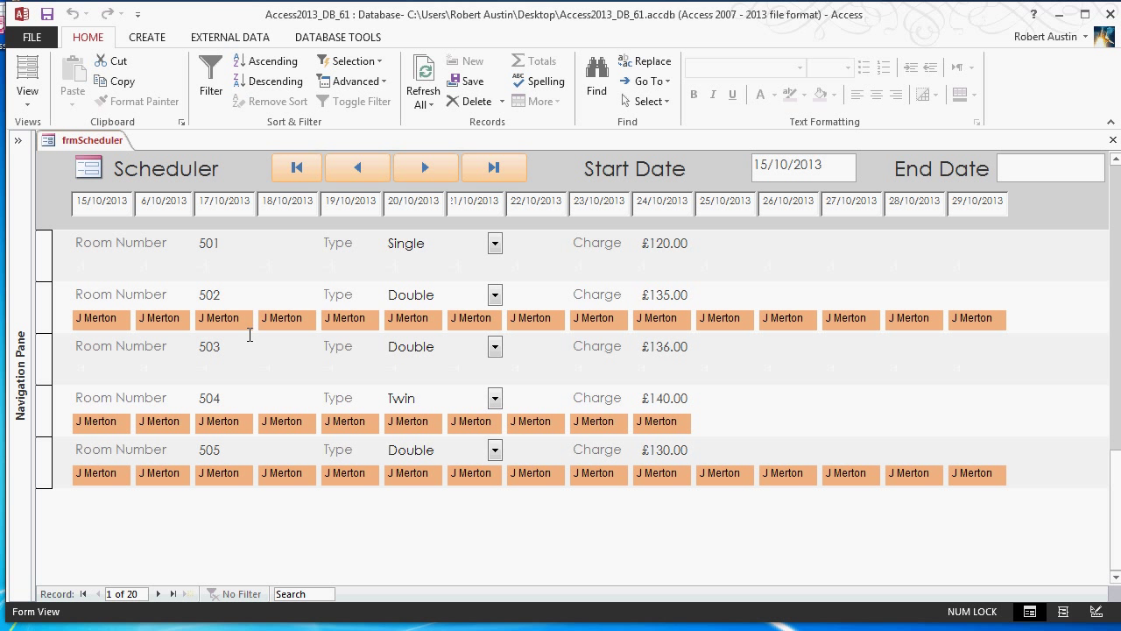
left_click(239, 317)
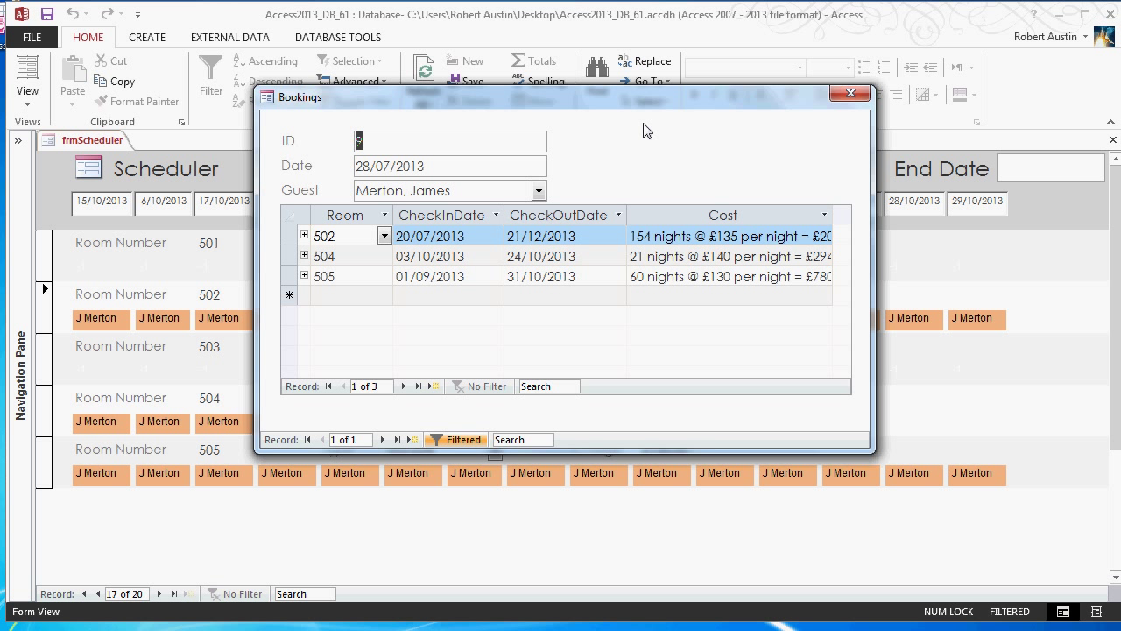
left_click_drag(644, 103, 610, 104)
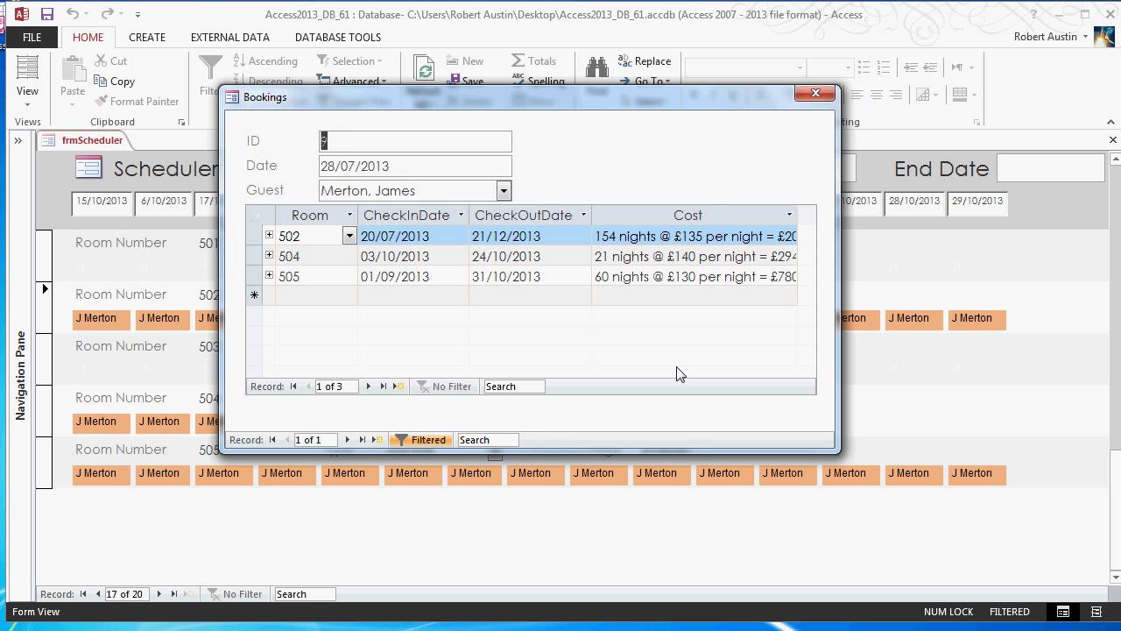
mouse_move(800, 218)
left_mouse_down()
mouse_move(782, 218)
mouse_move(805, 219)
left_mouse_up()
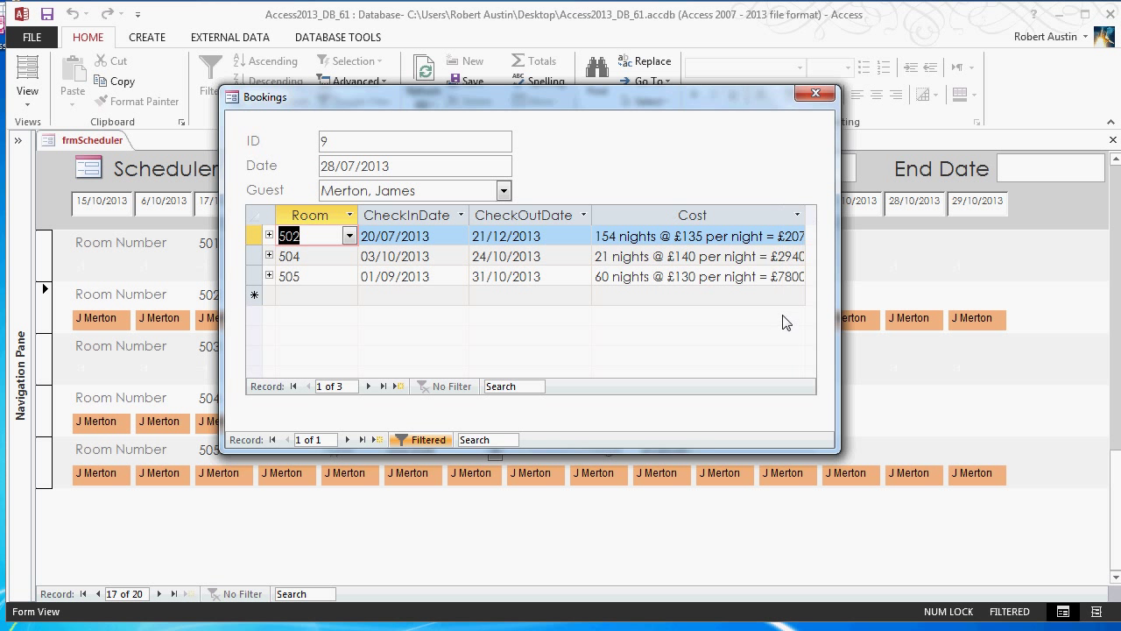
left_click(816, 93)
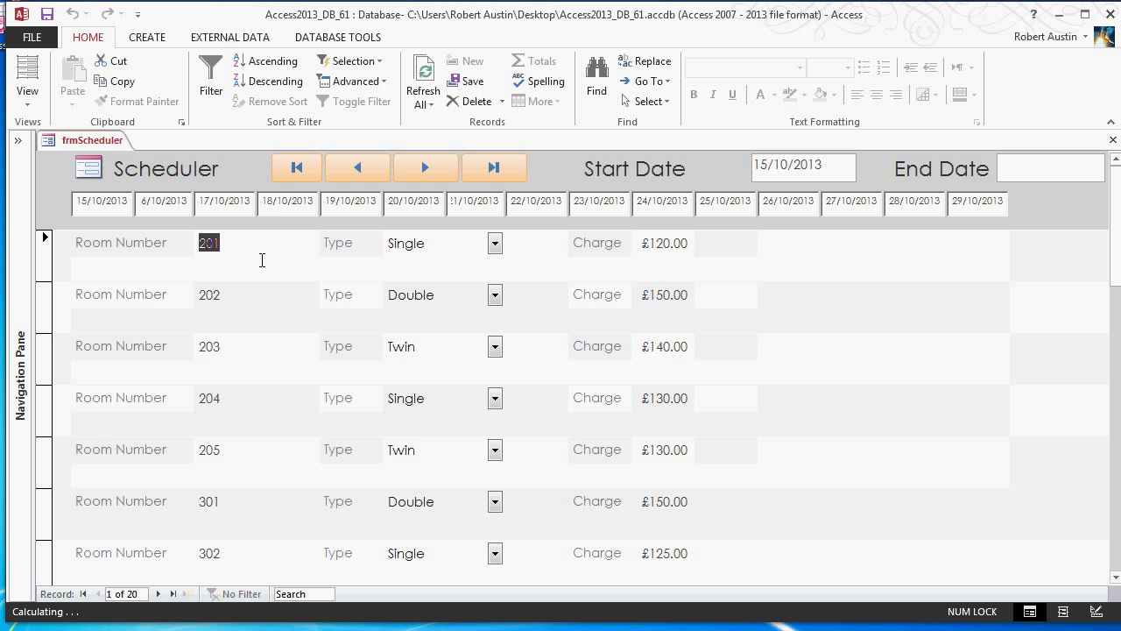
Open a blank booking from an unbooked date cell in the scheduler and close it without entering data
left_click(261, 259)
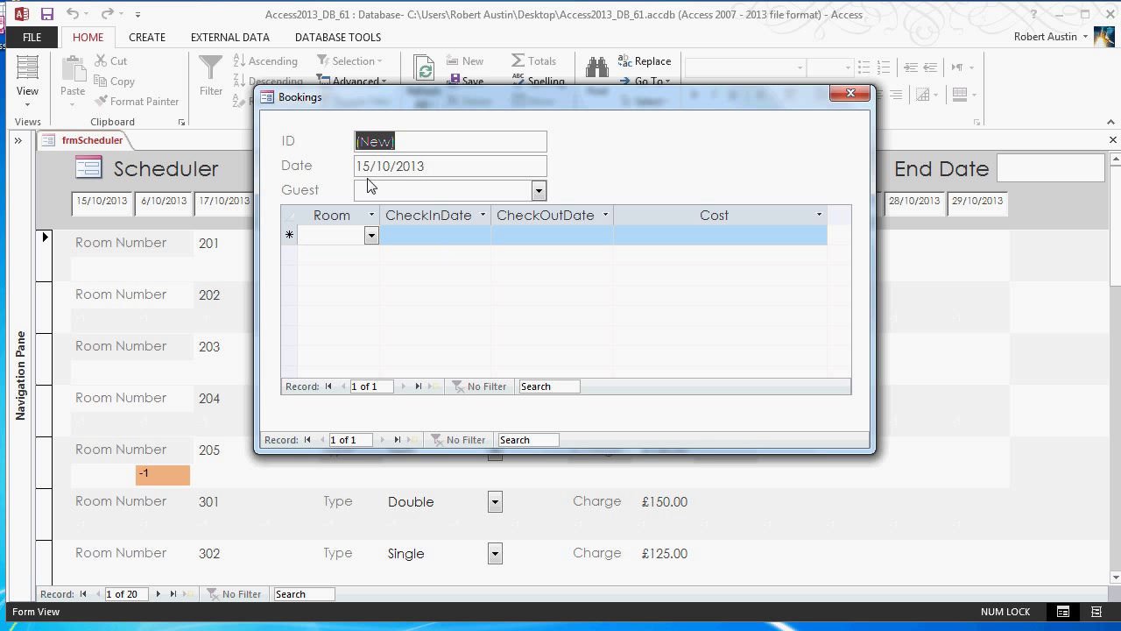
left_click_drag(334, 99, 342, 100)
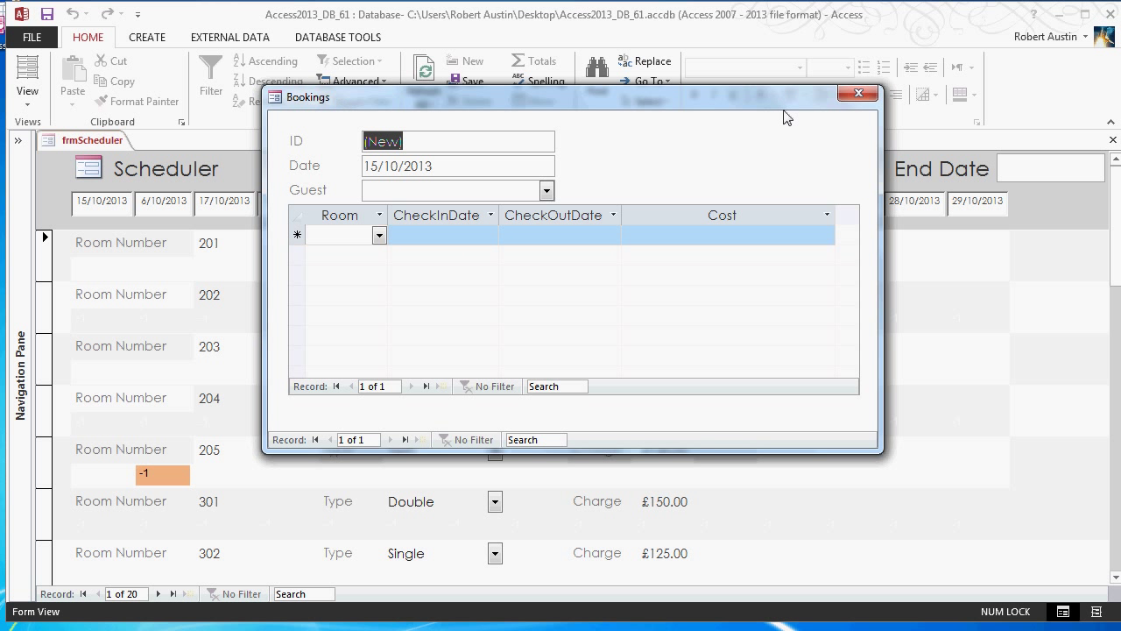
left_click(854, 95)
Switch the frmScheduler form to Design View
scroll(393, 223, "down", 5)
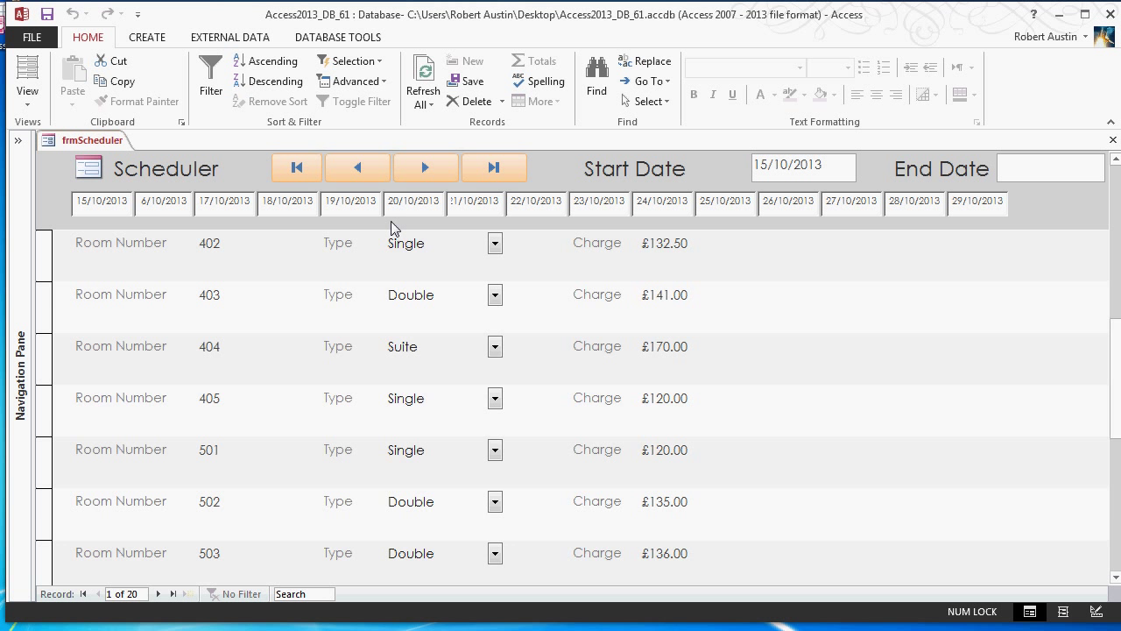
right_click(101, 141)
left_click(171, 261)
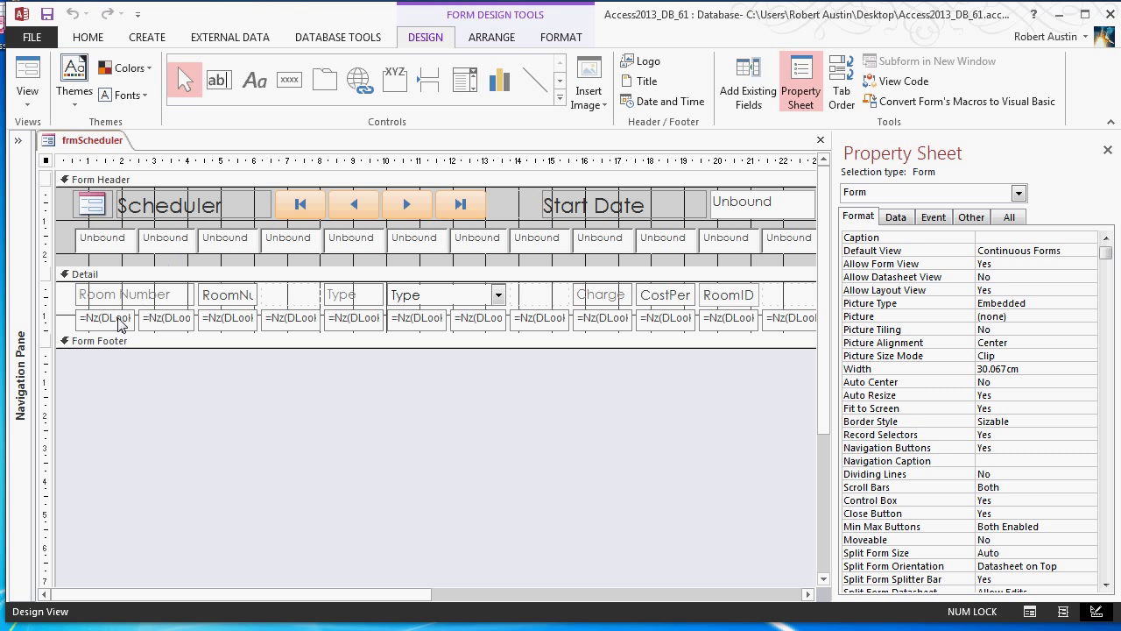
Set Display As Hyperlink to Always for the whole row of DLookUp text boxes in the Detail section
left_click(119, 318)
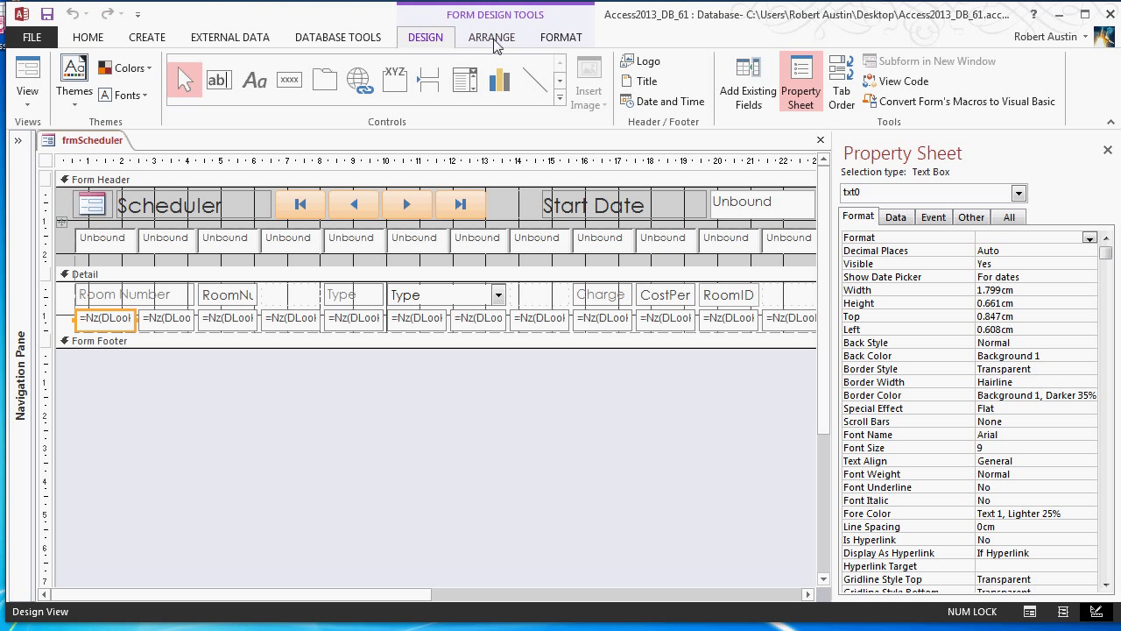
left_click(493, 39)
left_click(360, 102)
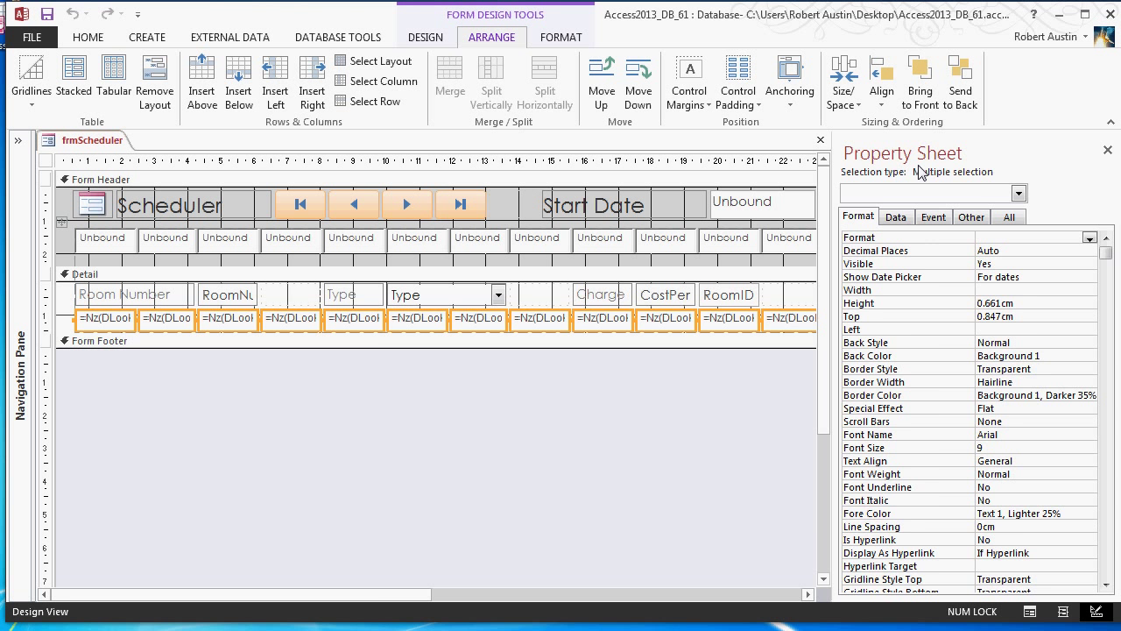
left_click_drag(944, 146, 560, 247)
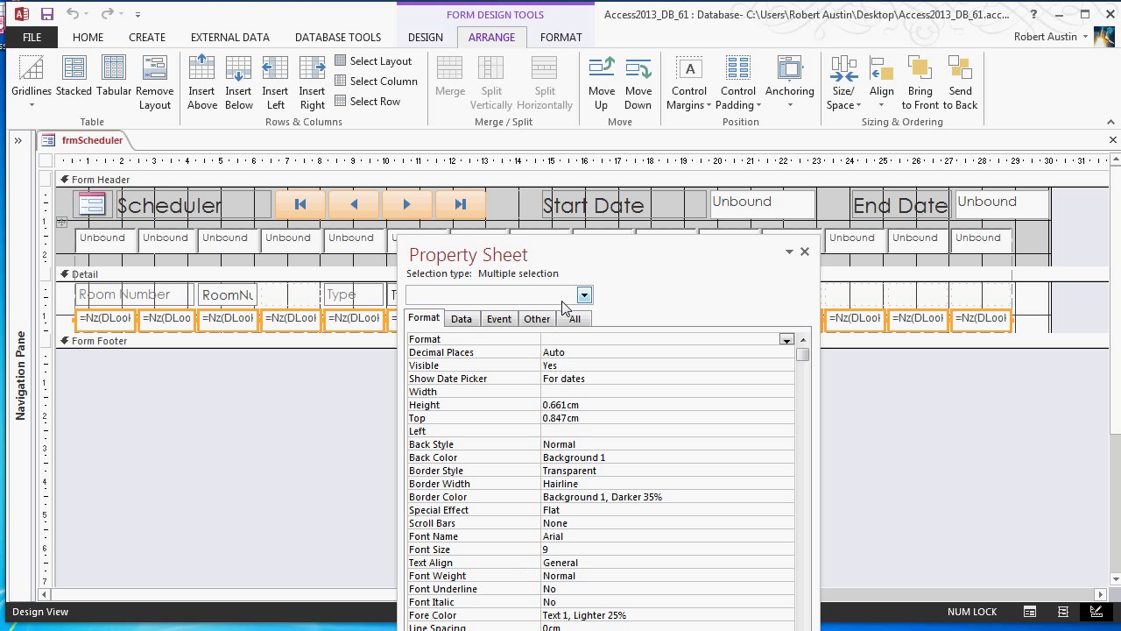
left_click_drag(564, 253, 543, 83)
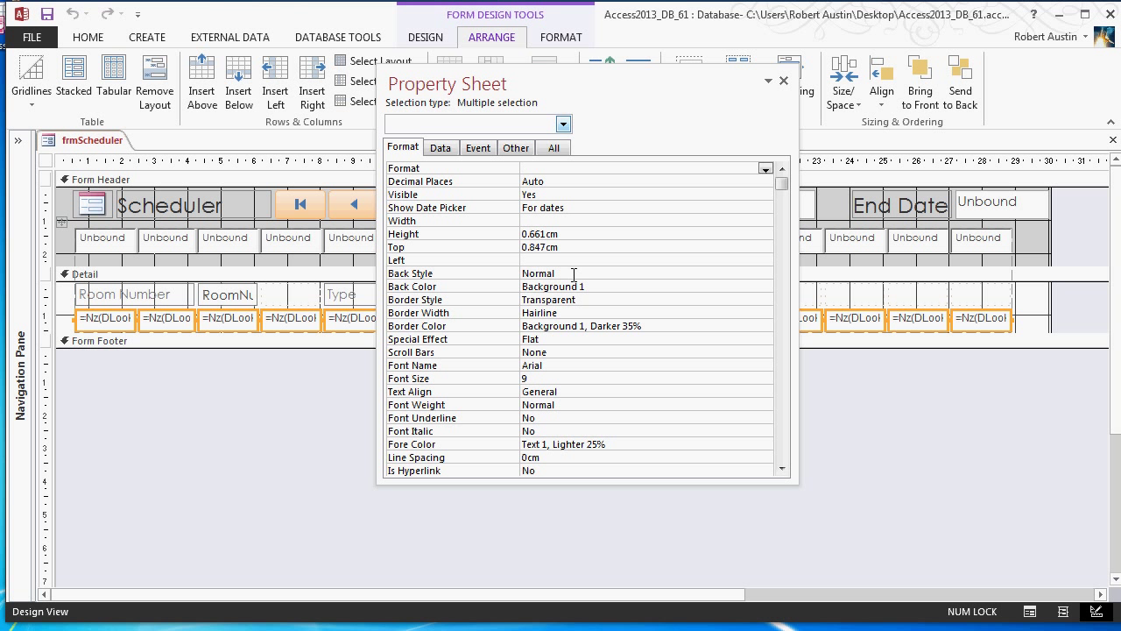
left_click(606, 470)
left_click(782, 469)
left_click(782, 470)
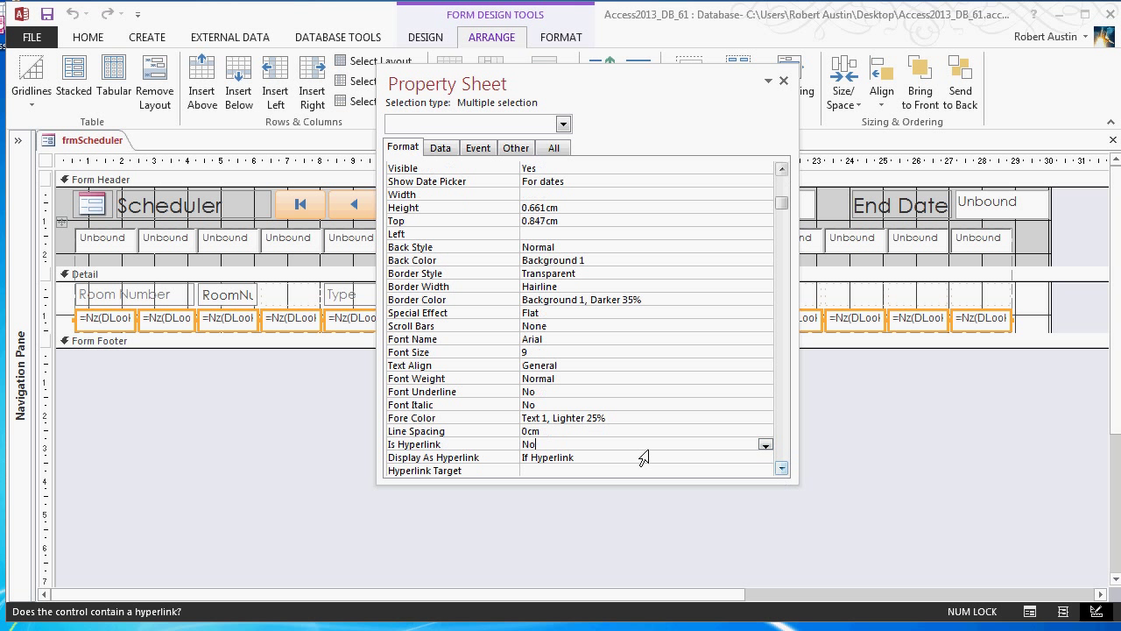
left_click(663, 453)
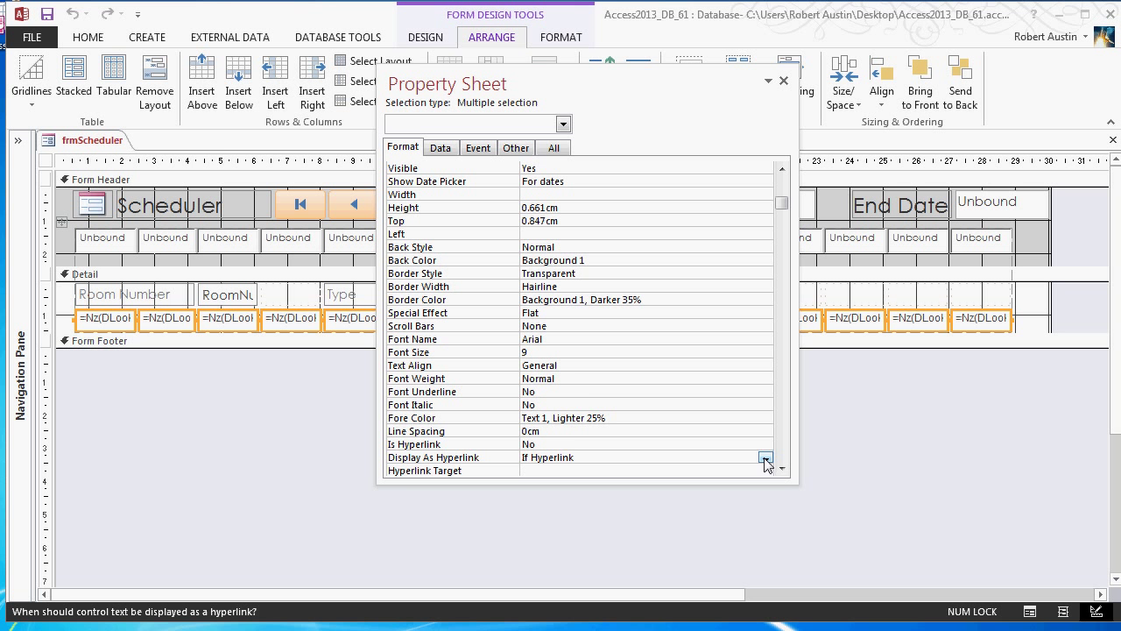
left_click(765, 457)
left_click(738, 482)
Switch the scheduler to Form View and check the booking cells of rooms 501 to 505
right_click(114, 145)
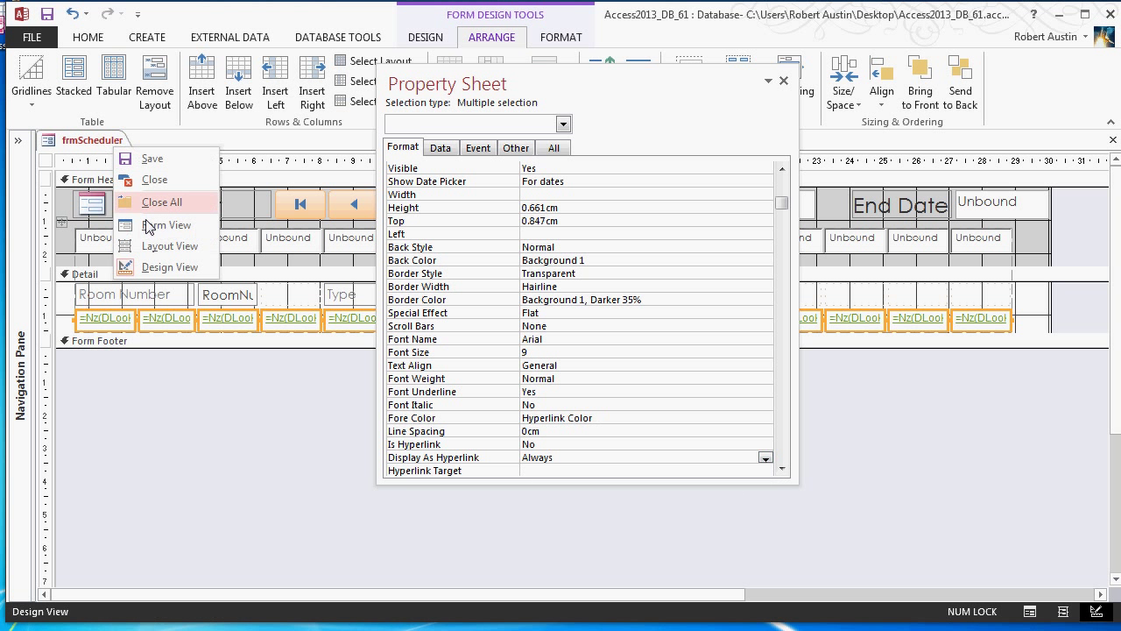
left_click(147, 220)
scroll(311, 275, "down", 5)
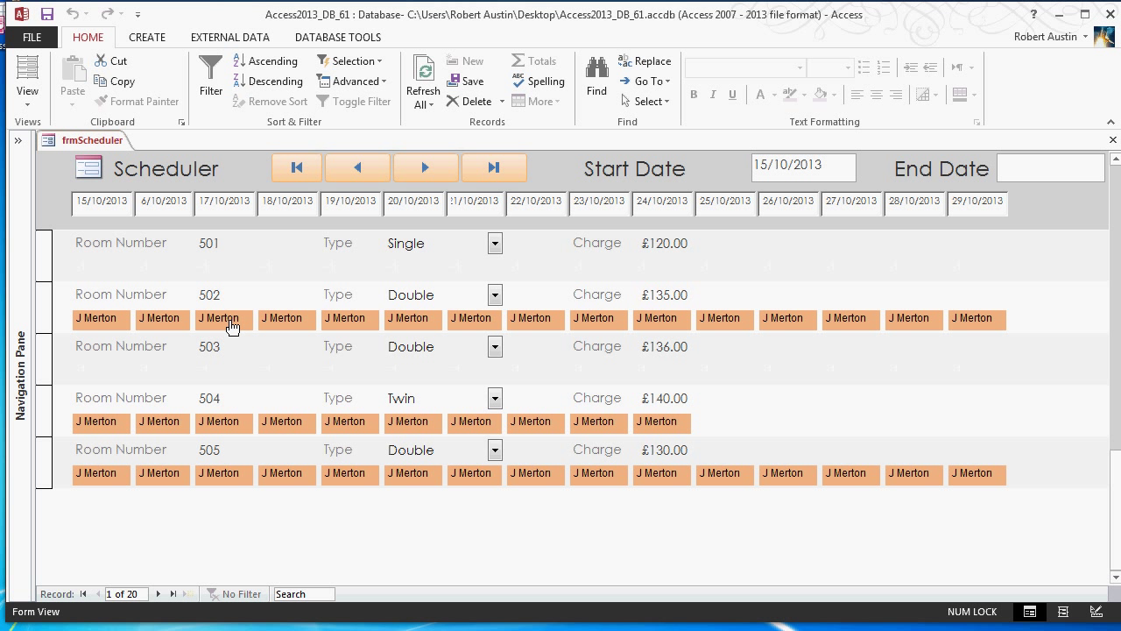
In Layout View, select the txt0 text box of the first date column and open its On Click embedded macro
right_click(74, 141)
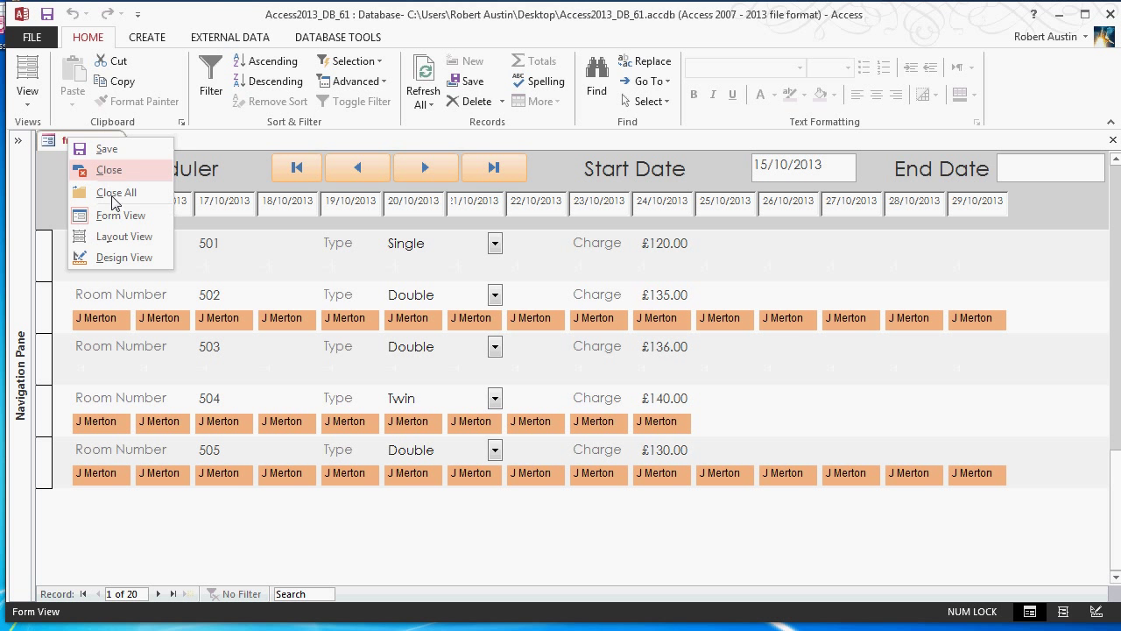
left_click(120, 242)
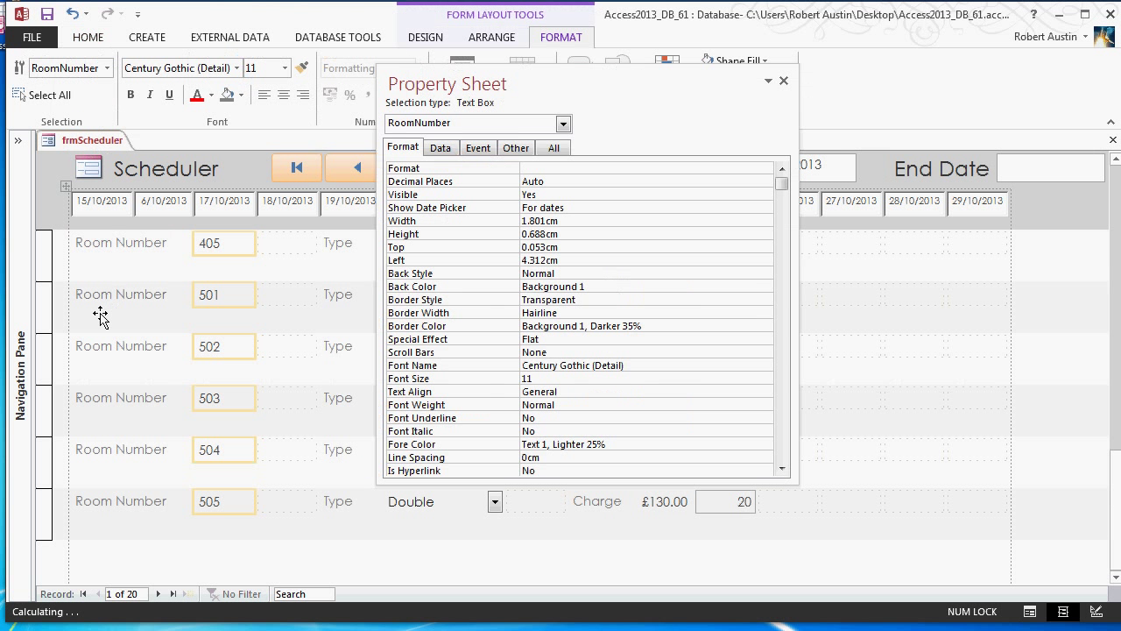
left_click(100, 317)
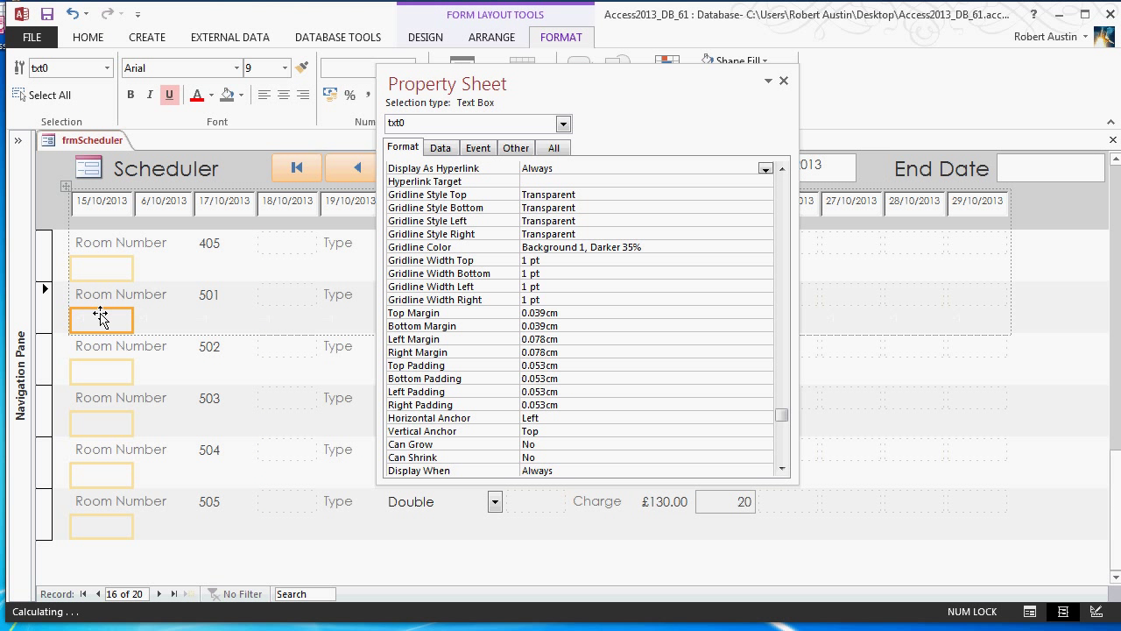
left_click(480, 149)
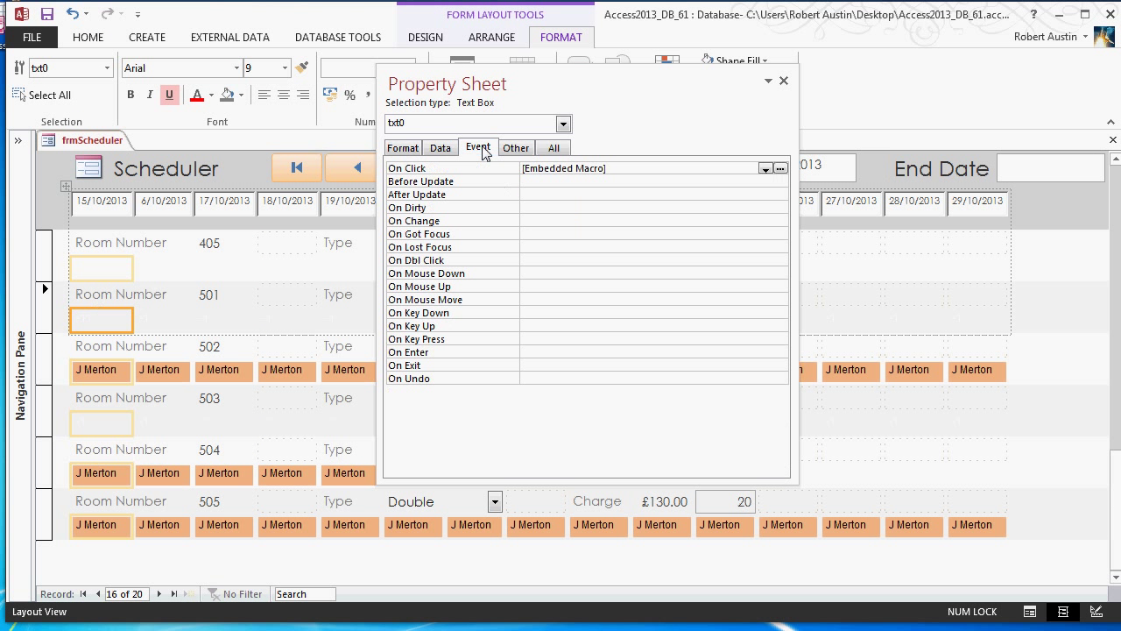
left_click(780, 168)
left_click(780, 169)
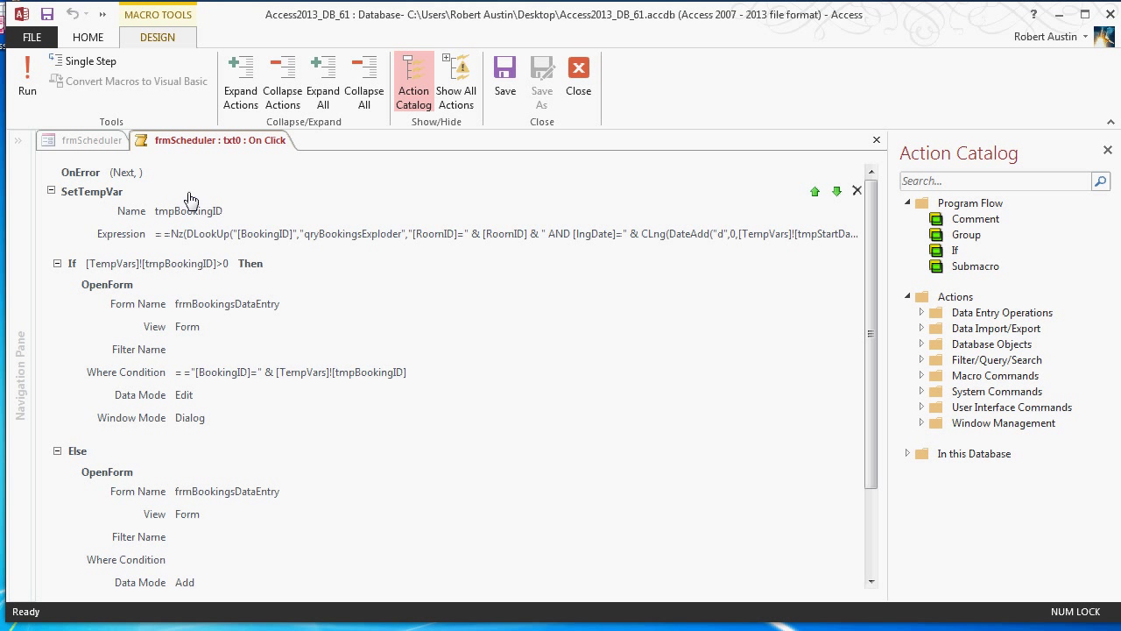
Open the tmpBookingID expression of the SetTempVar action in the Expression Builder and widen the dialog to read it whole
left_click(124, 210)
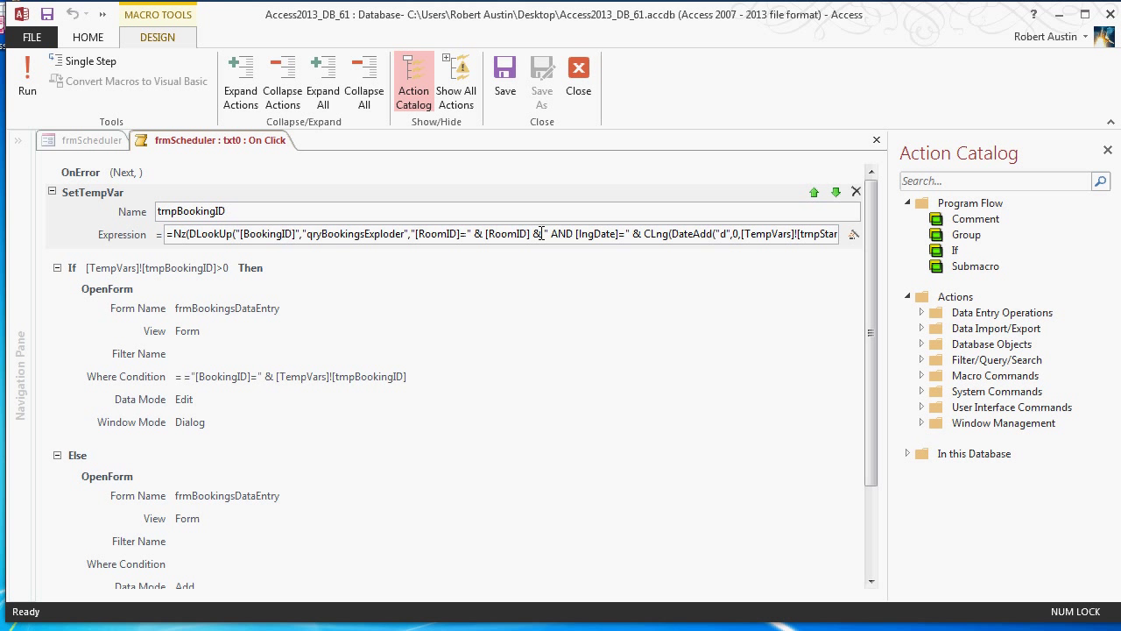
left_click(855, 234)
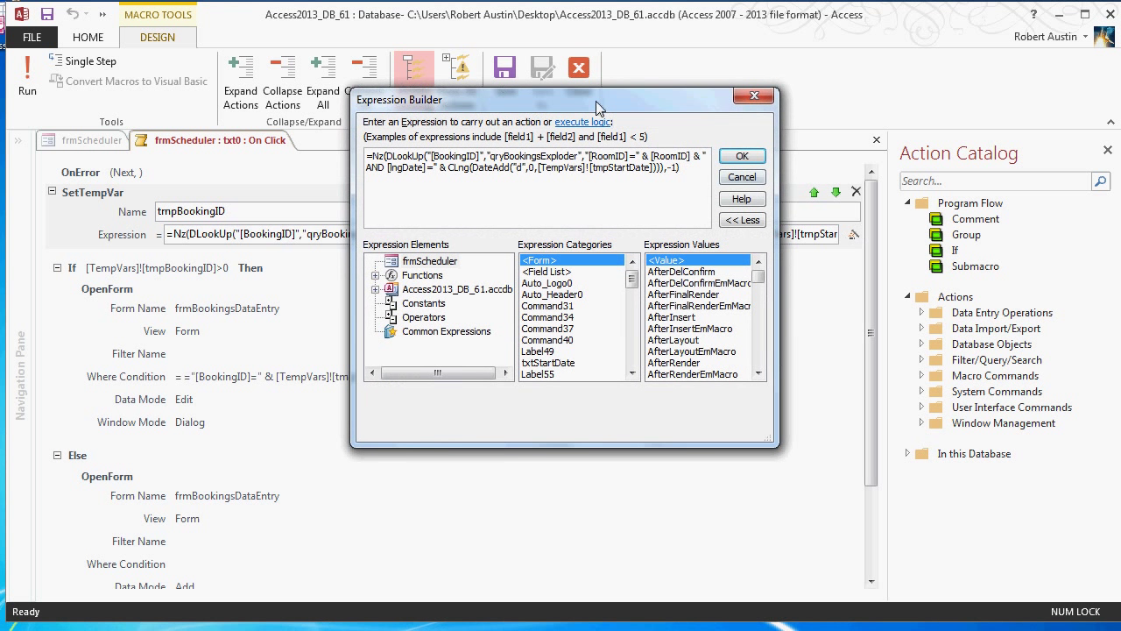
left_click_drag(650, 255, 1114, 255)
left_click_drag(545, 80, 457, 89)
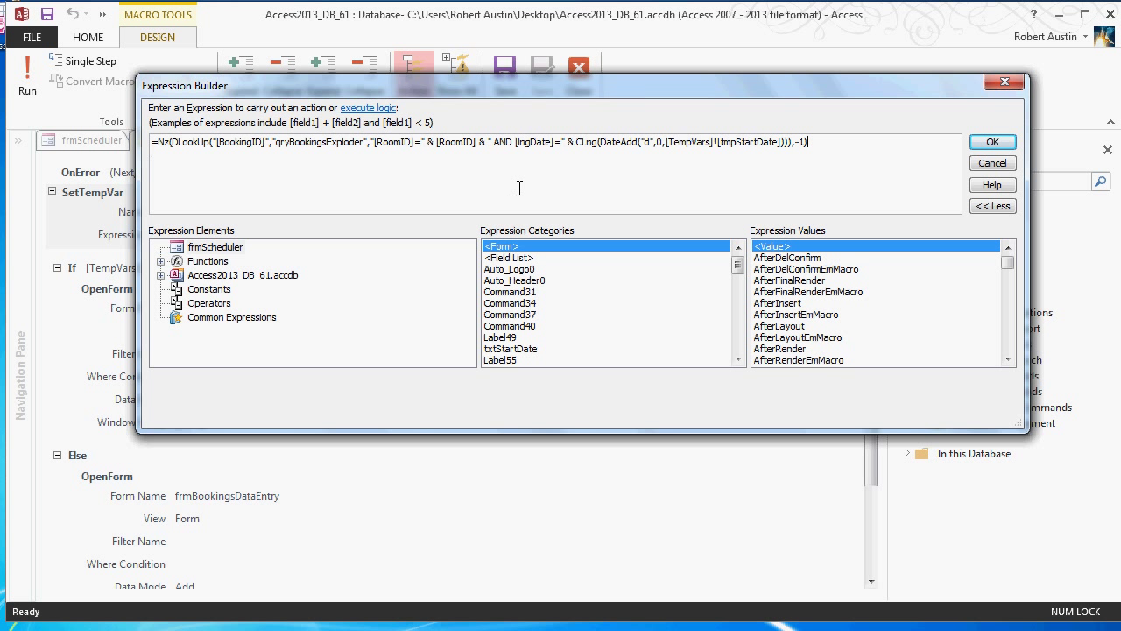
Try a day offset of 1 in the tmpBookingID expression's DateAdd function, restore it to 0, and close the txt0 macro
left_click(726, 180)
key("BackSpace")
type("1")
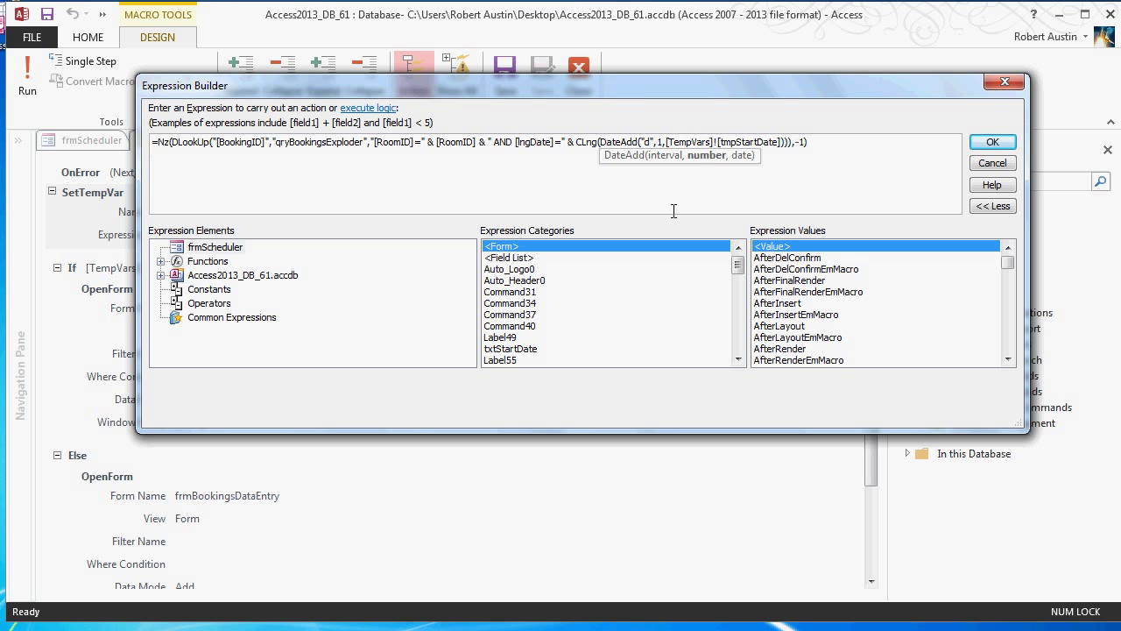
key("Delete")
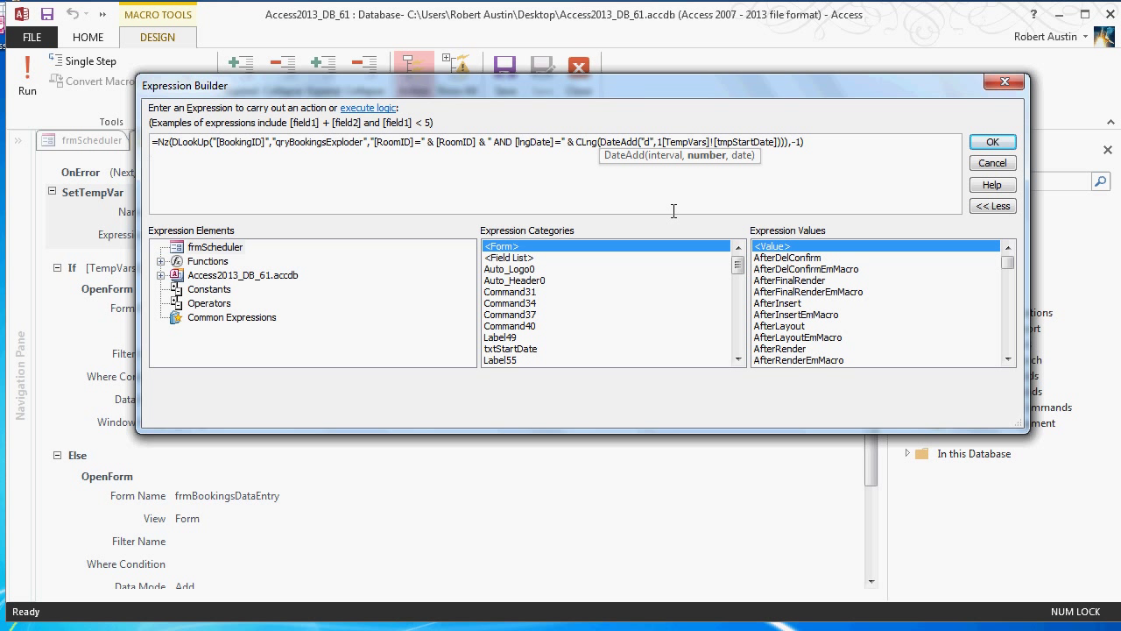
key("BackSpace")
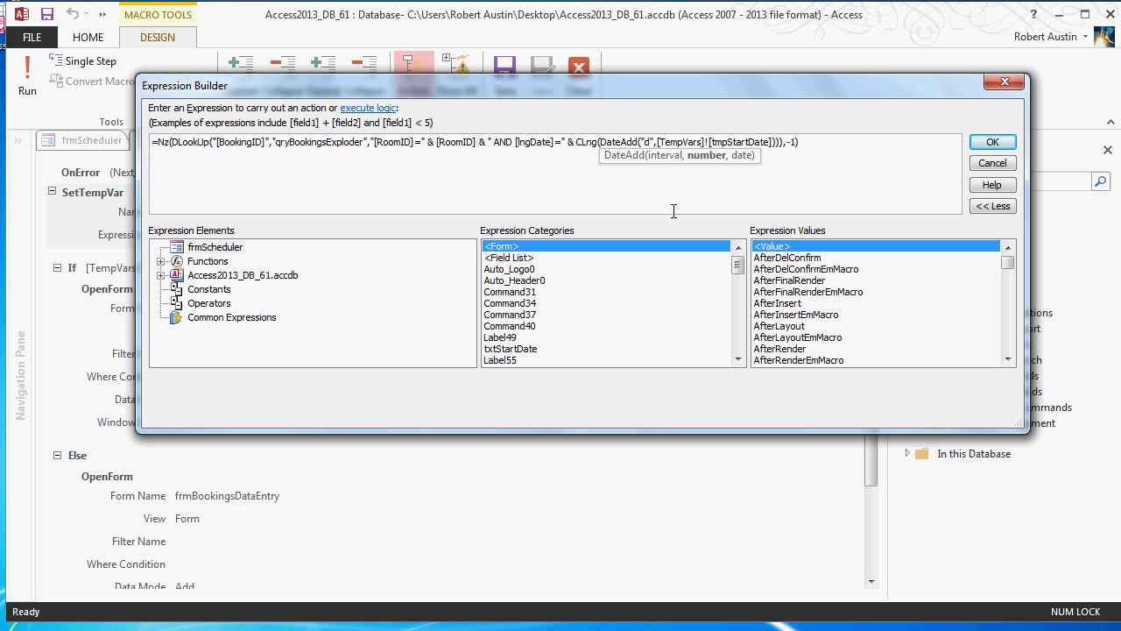
type("0,")
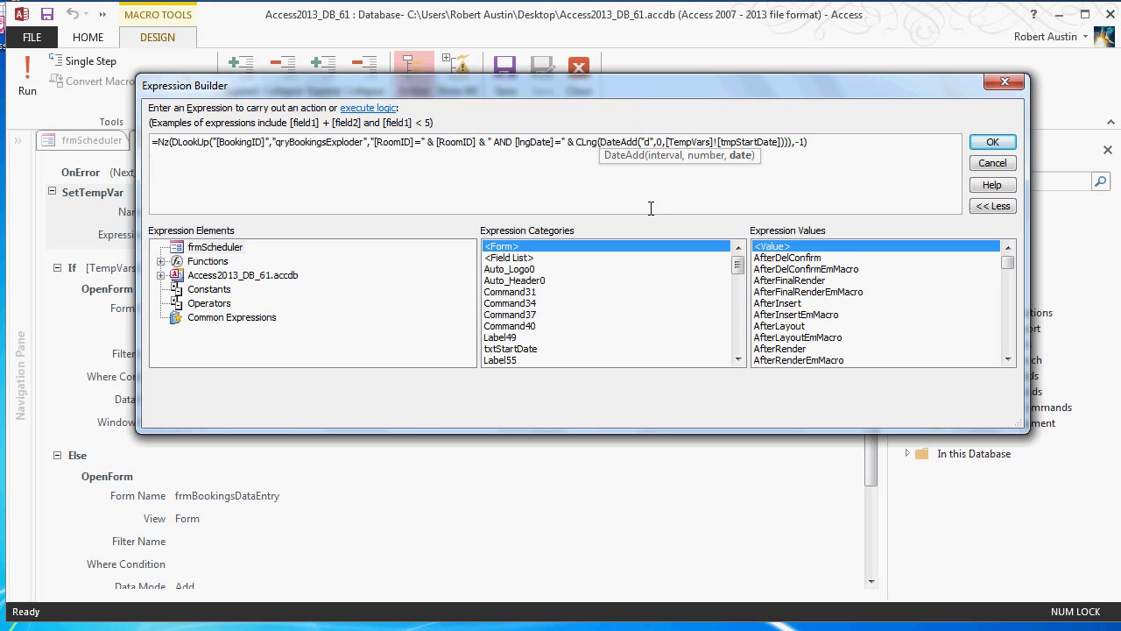
left_click(992, 142)
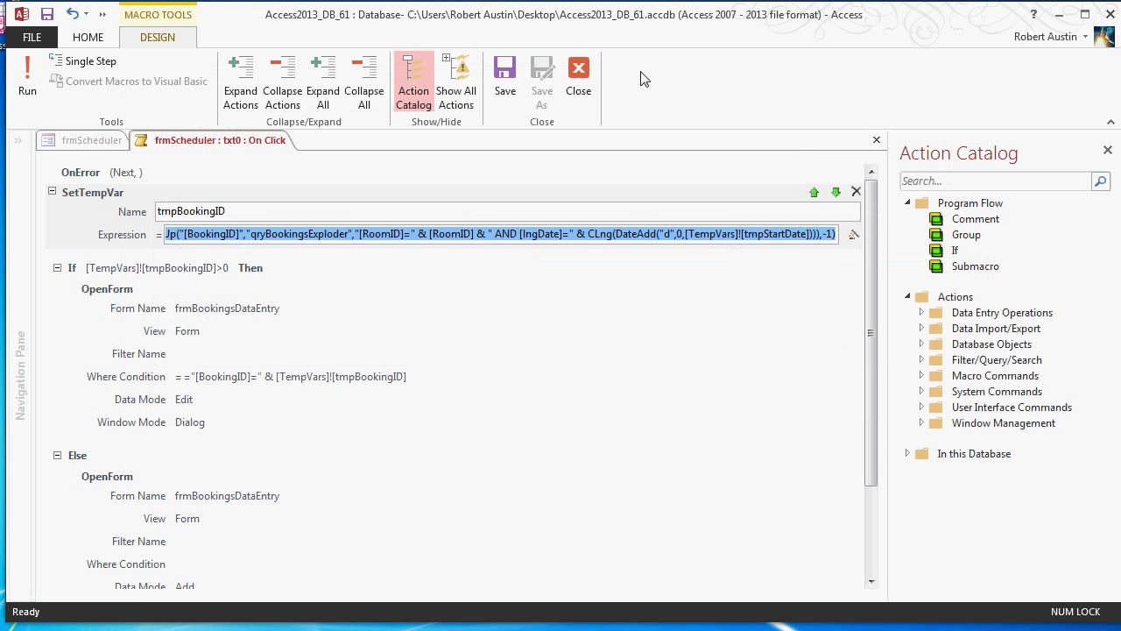
left_click(579, 85)
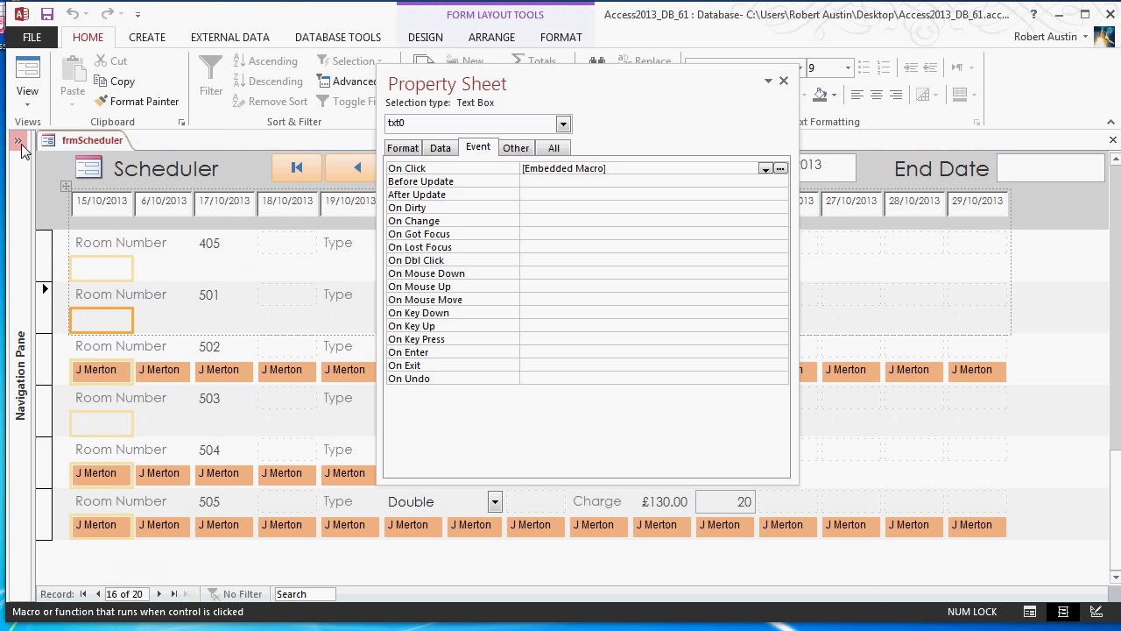
Filter the database objects by "exp" and open the qryBookingsExploder query across the full window width
left_click(18, 141)
left_click(65, 168)
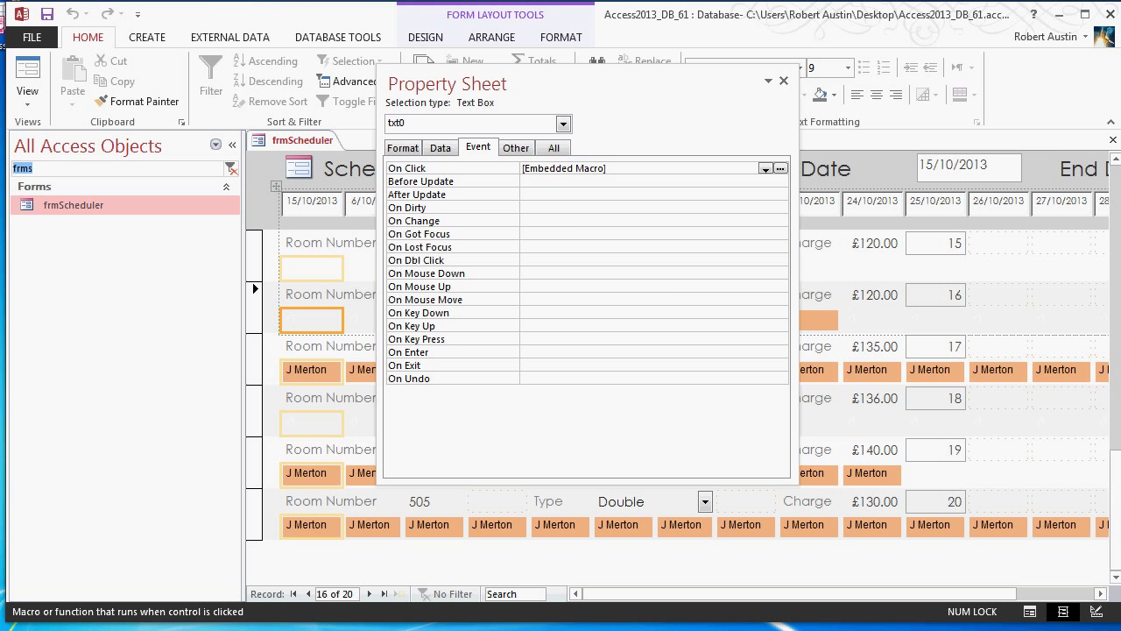
type("exp")
left_click(52, 204)
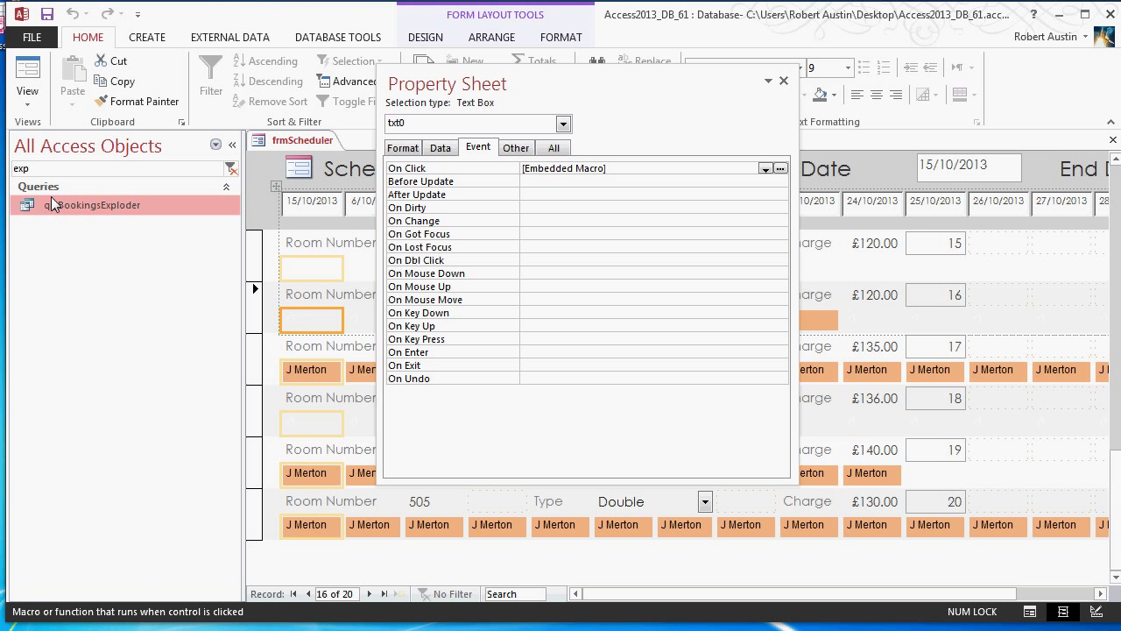
double_click(52, 204)
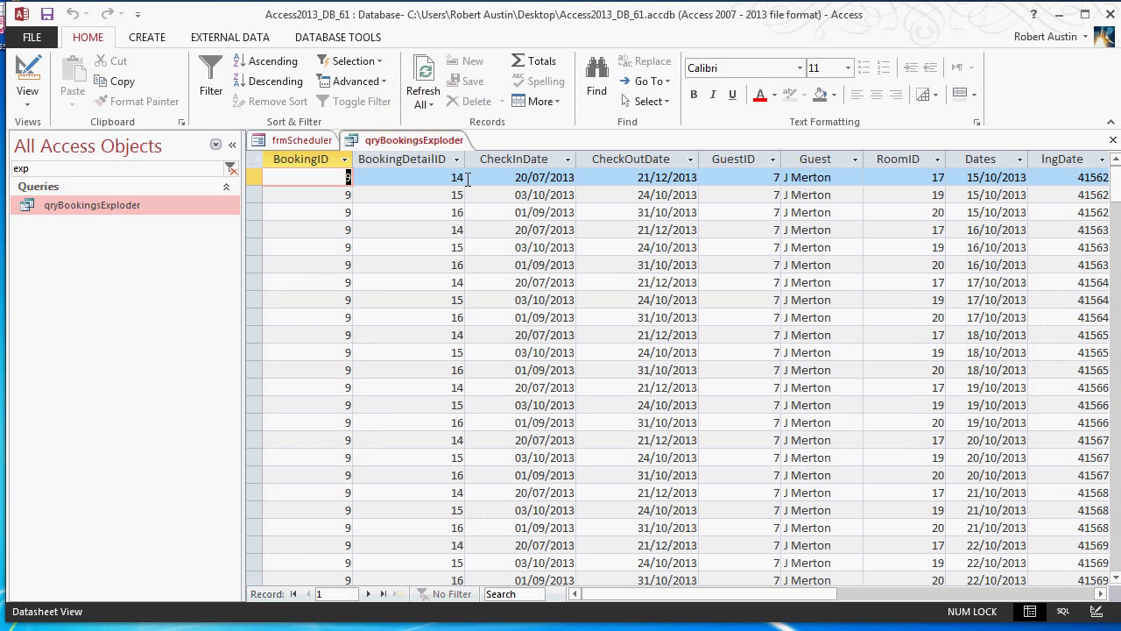
left_click(233, 145)
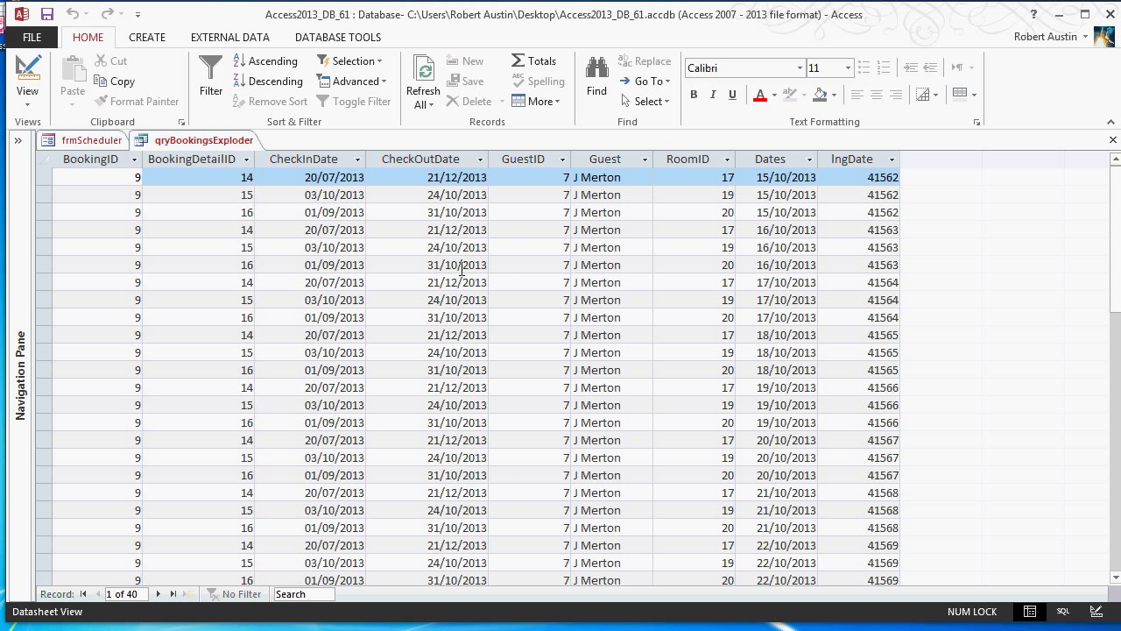
Examine the query's Dates and lngDate columns and the BookingID for RoomID 20 on 16/10/2013, and close the query
left_click(797, 166)
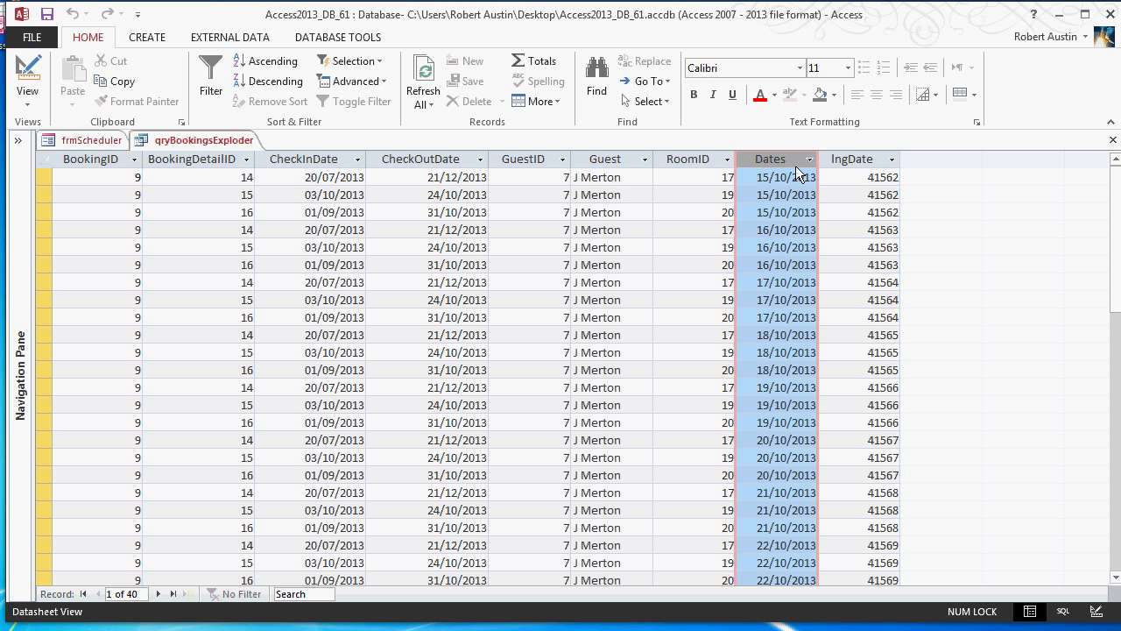
left_click(851, 161)
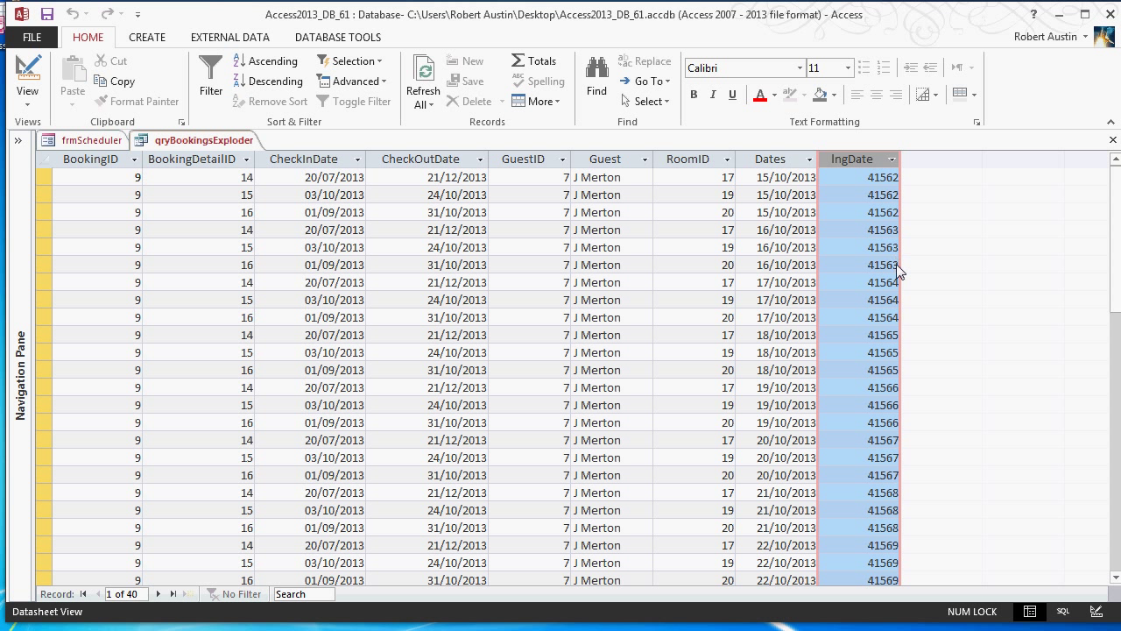
double_click(713, 267)
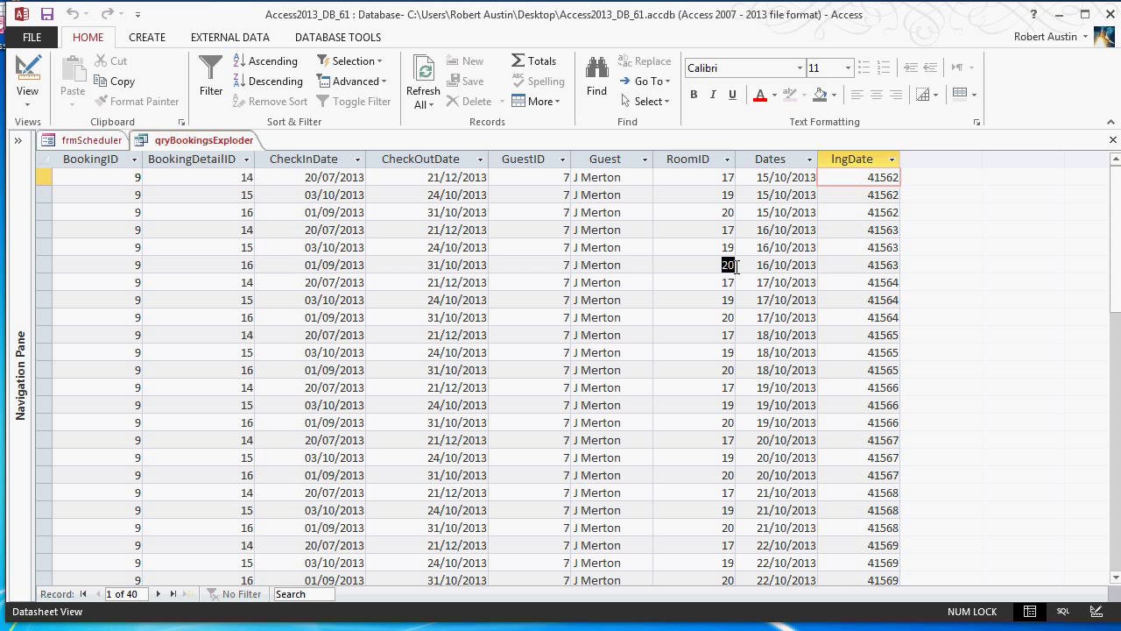
double_click(139, 266)
right_click(160, 147)
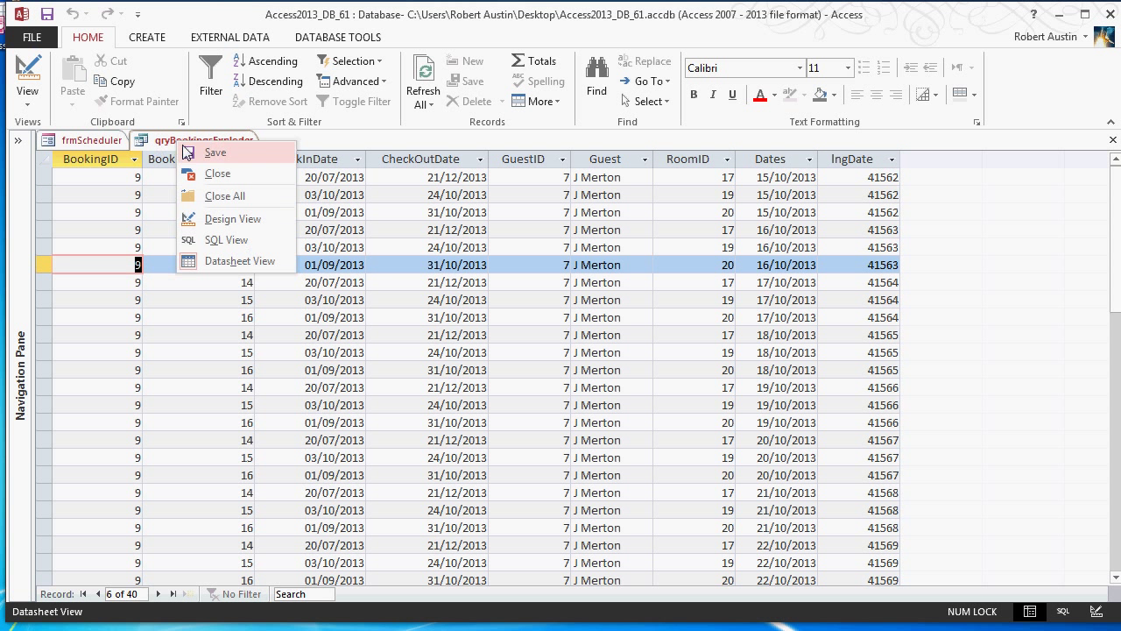
left_click(219, 176)
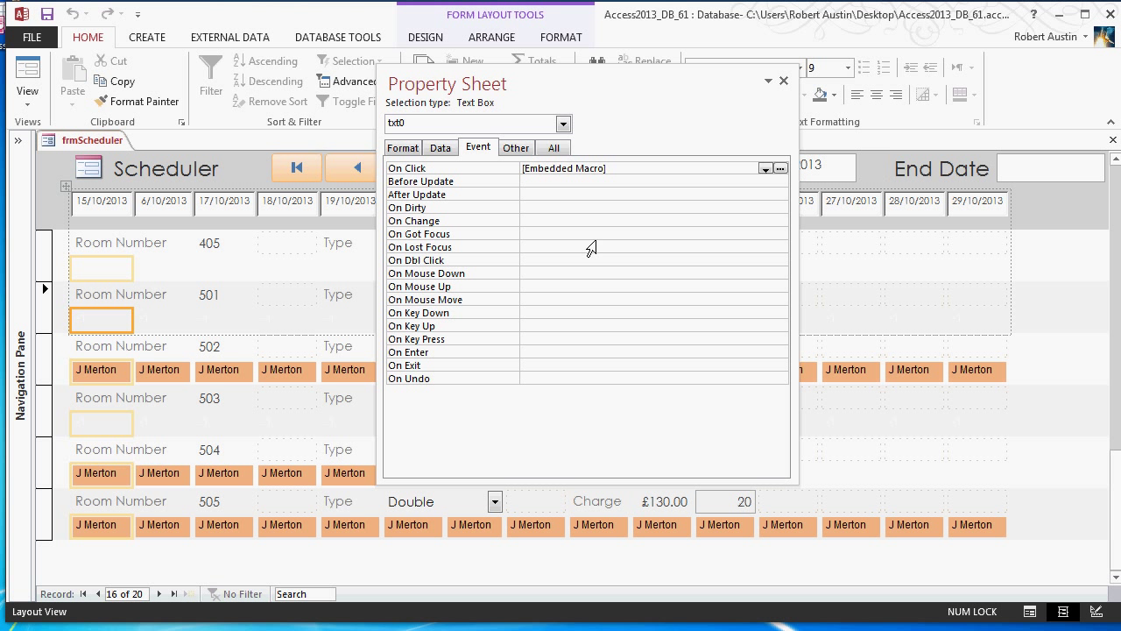
Open the On Click embedded macro of the txt1 text box in the second date column and examine its SetTempVar action
left_click(160, 369)
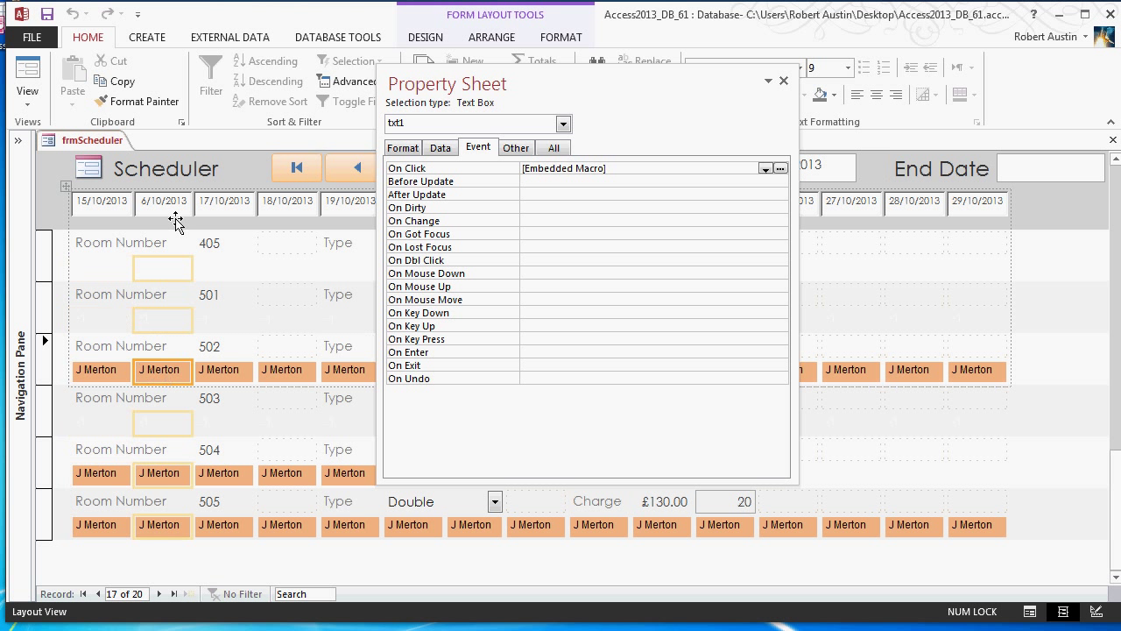
key("F5")
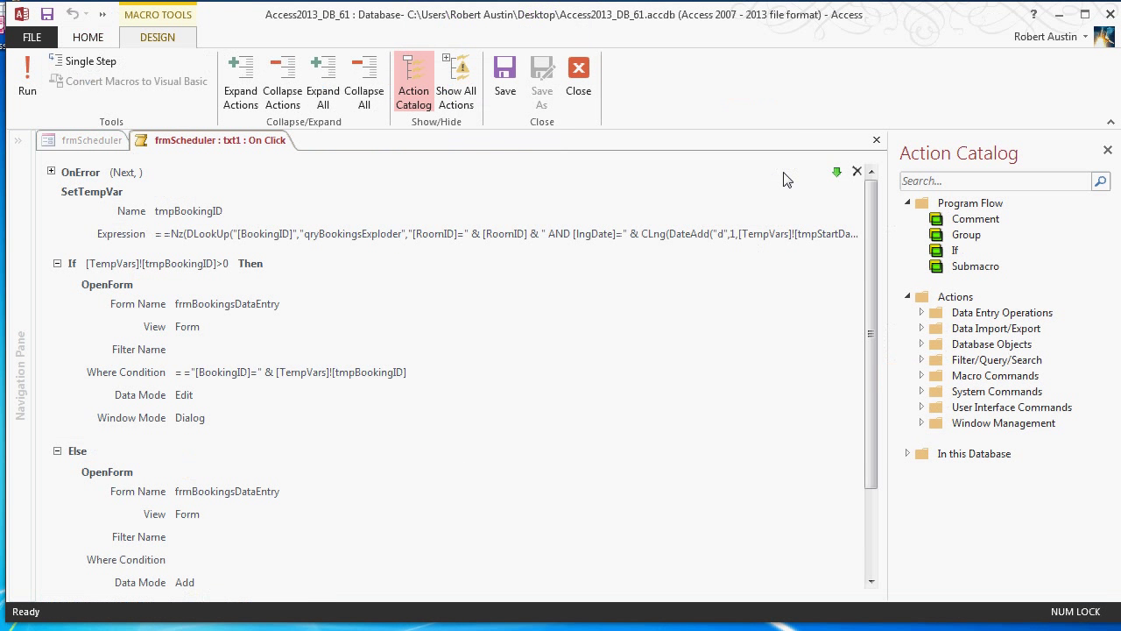
left_click(711, 240)
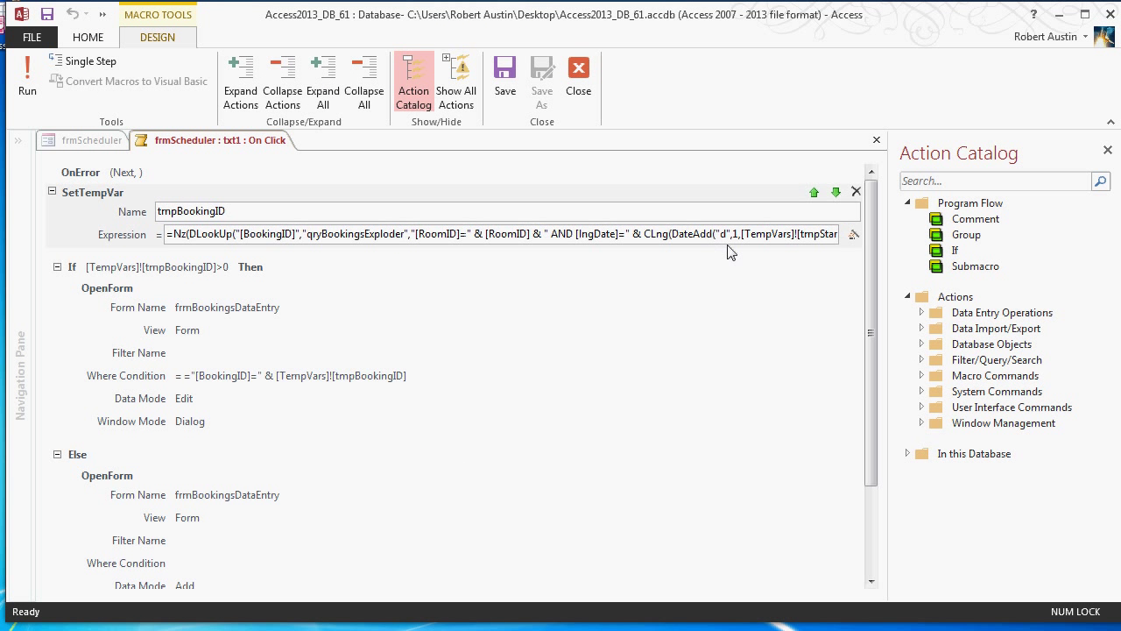
double_click(206, 210)
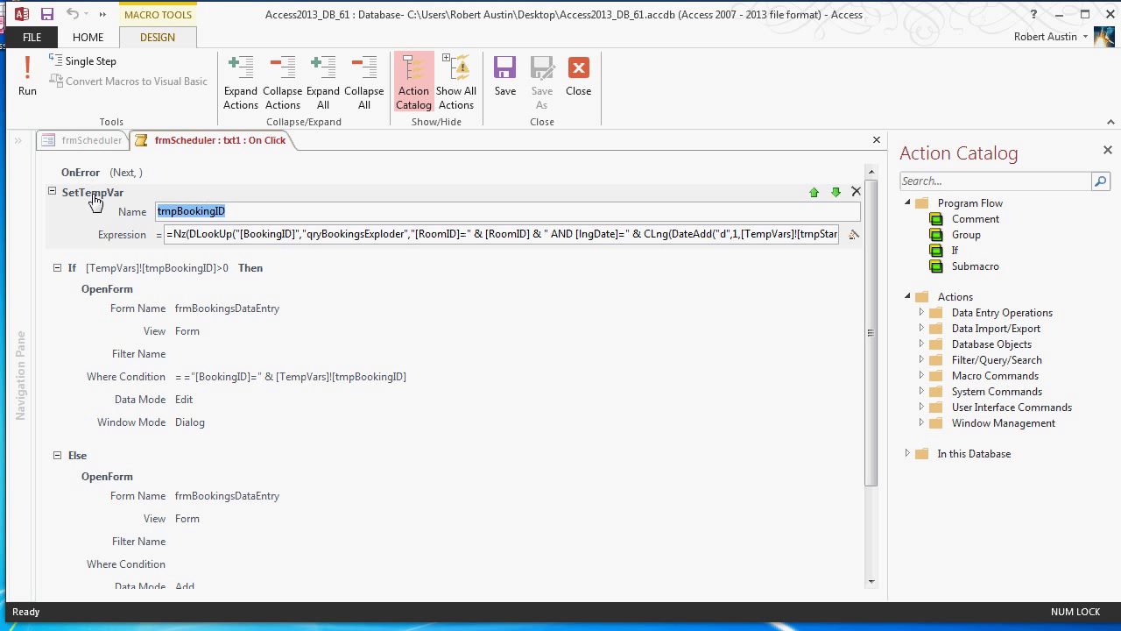
left_click(110, 272)
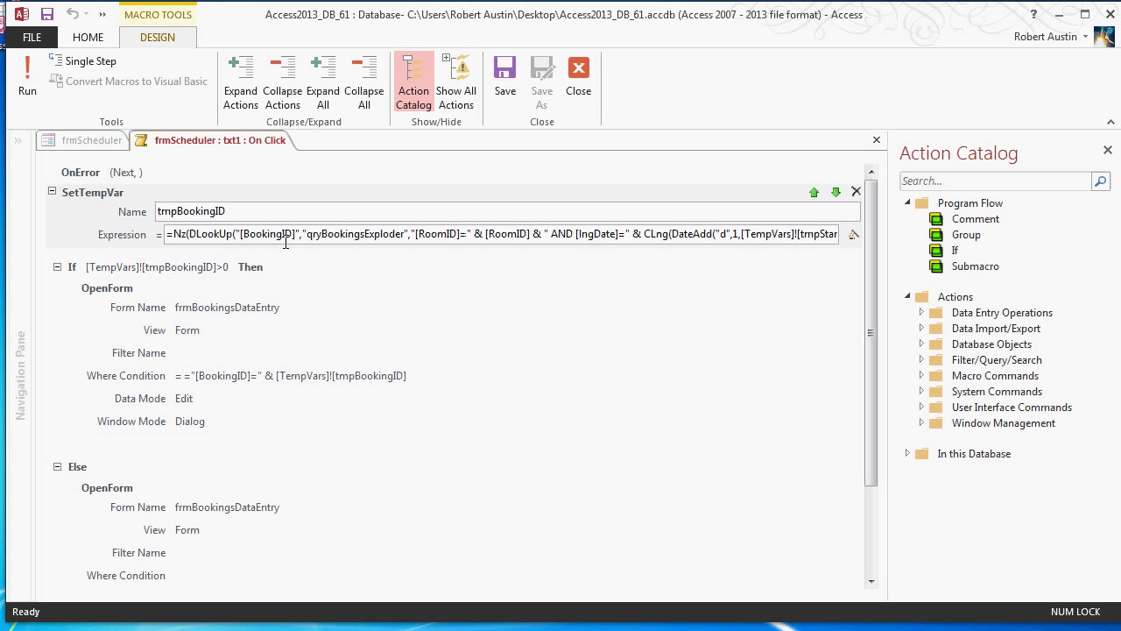
Open txt1's tmpBookingID expression in the Expression Builder and examine the Nz function and its -1 fallback value
left_click(344, 240)
left_click(853, 234)
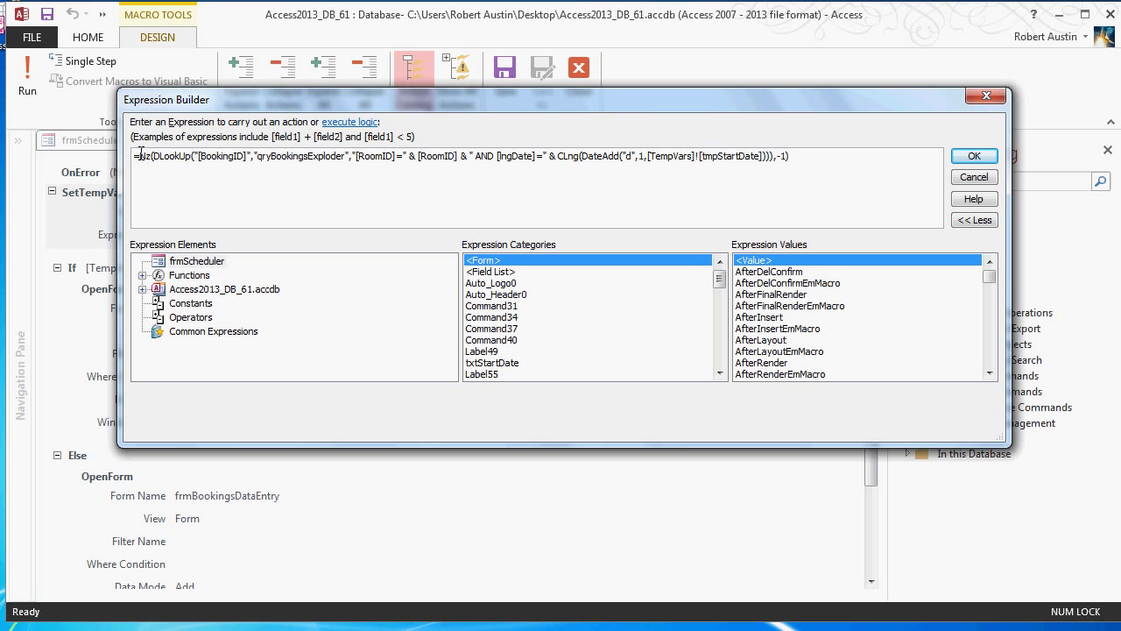
left_click_drag(140, 155, 151, 156)
double_click(782, 157)
left_click(970, 161)
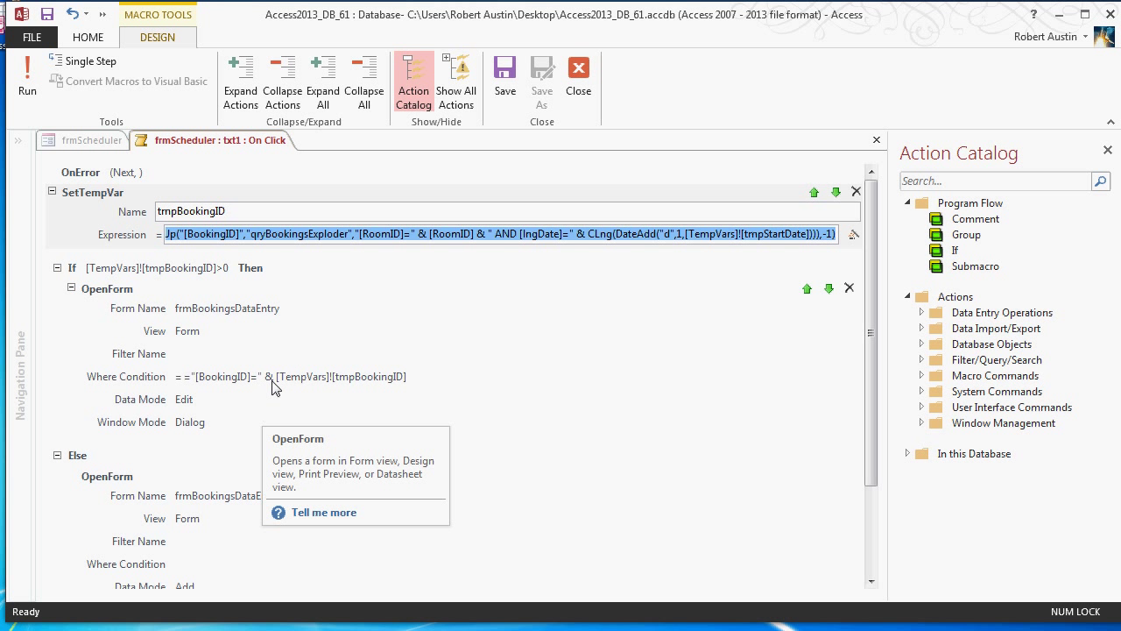
Examine the arguments of the OpenForm actions in the macro's If and Else branches, including the BookingID Where Condition
left_click(159, 324)
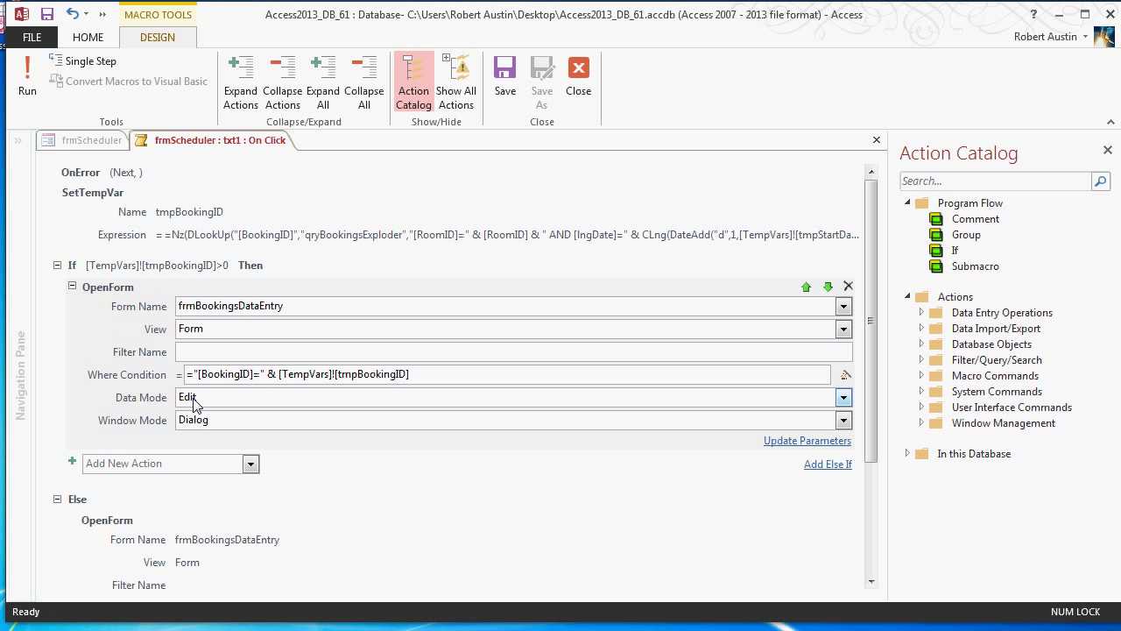
left_click_drag(412, 373, 183, 377)
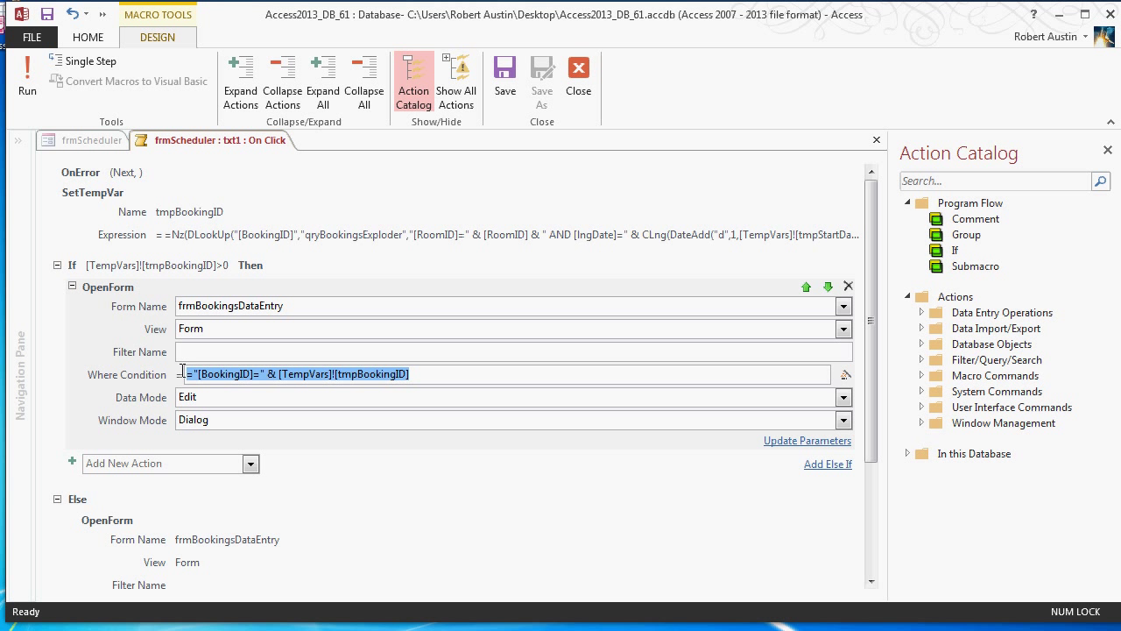
scroll(194, 397, "down", 2)
left_click(127, 378)
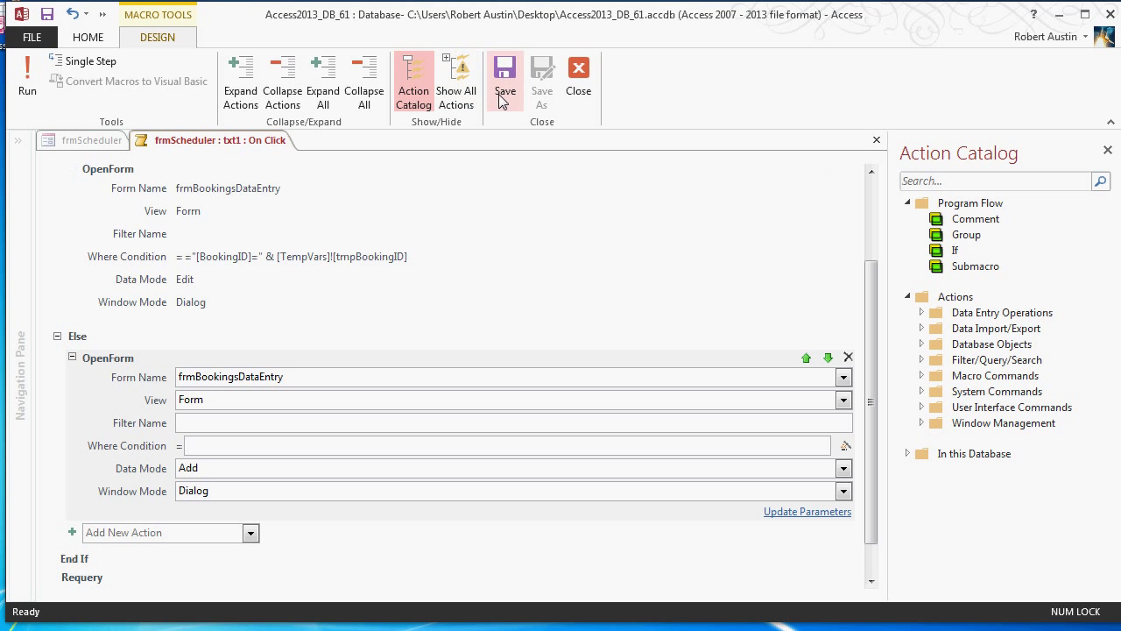
scroll(581, 212, "up", 3)
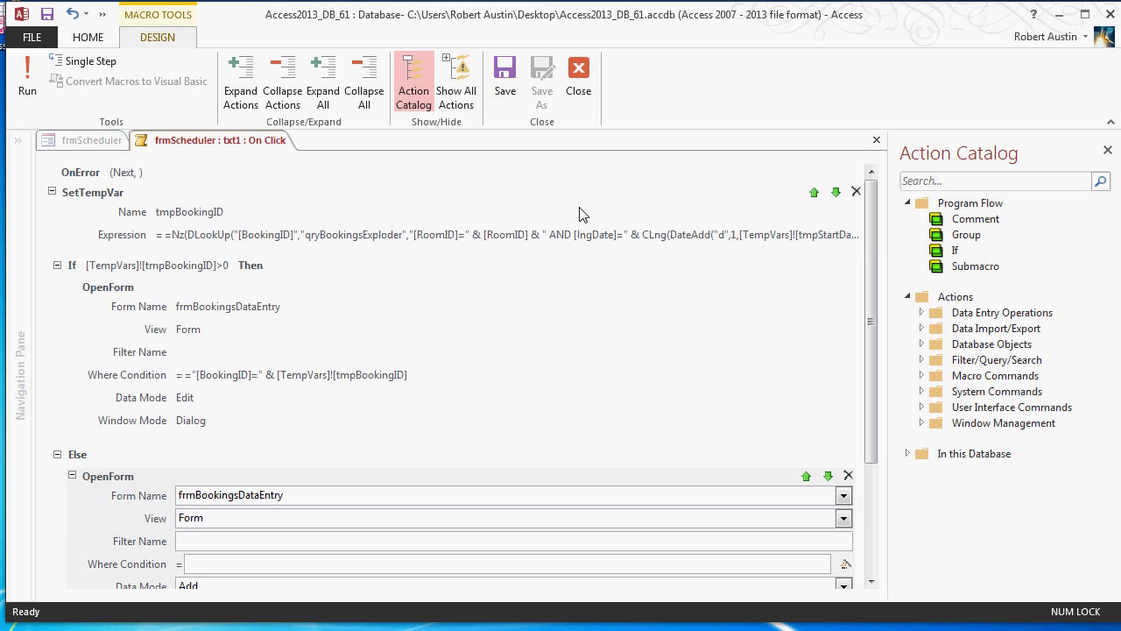
Review the whole tmpBookingID expression again, highlight its CLng function, and close the txt1 macro
left_click(243, 246)
left_click(856, 235)
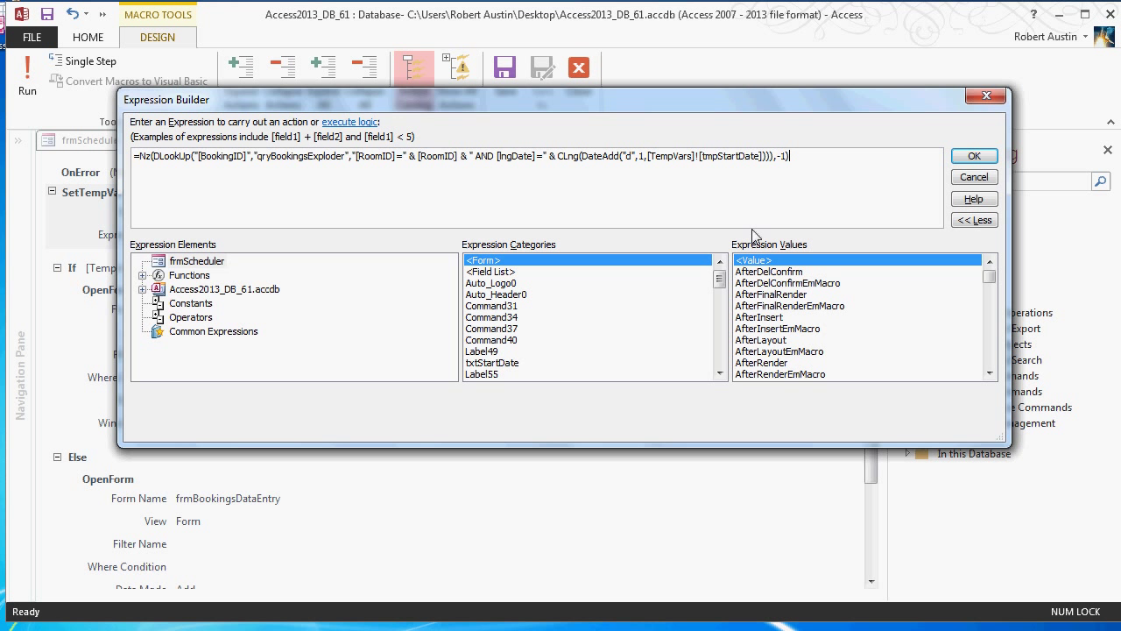
left_click(986, 96)
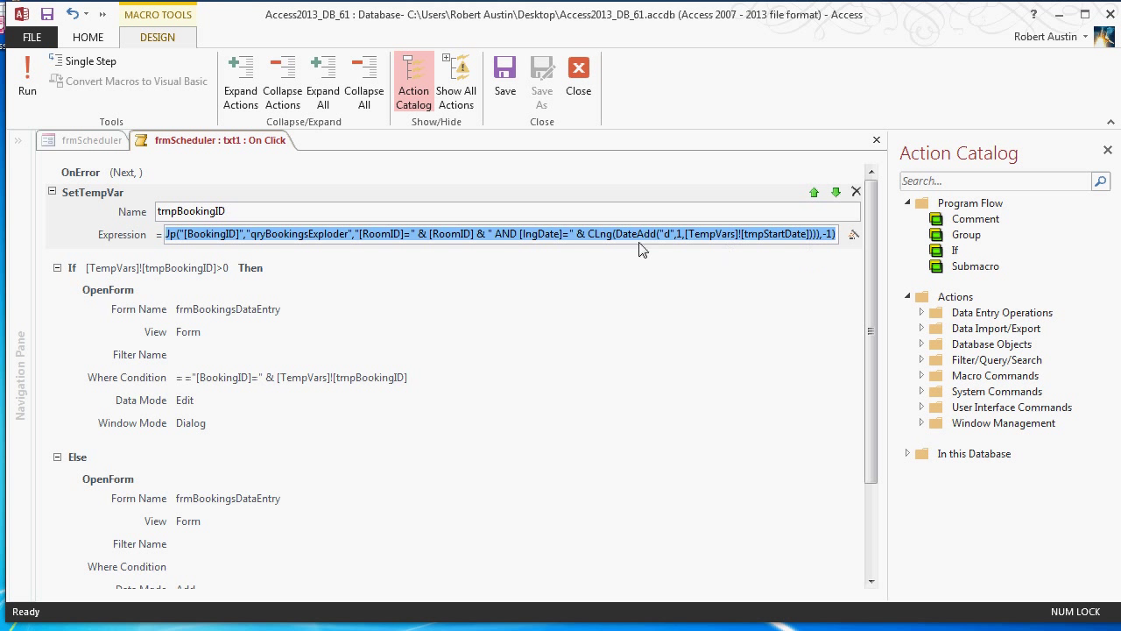
left_click_drag(589, 234, 612, 234)
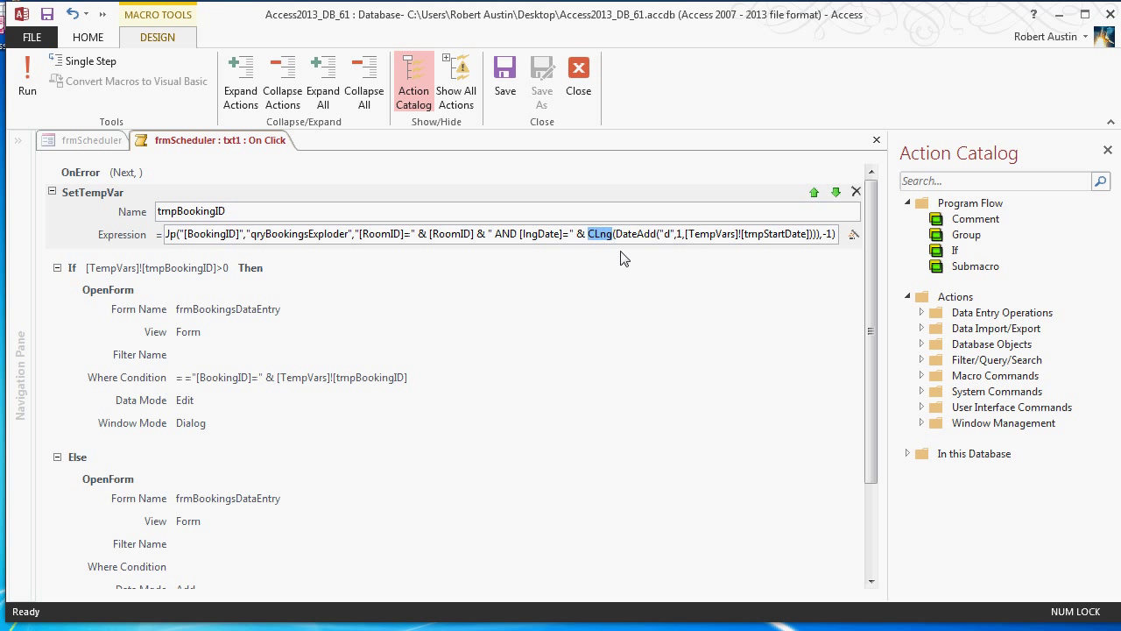
left_click(599, 77)
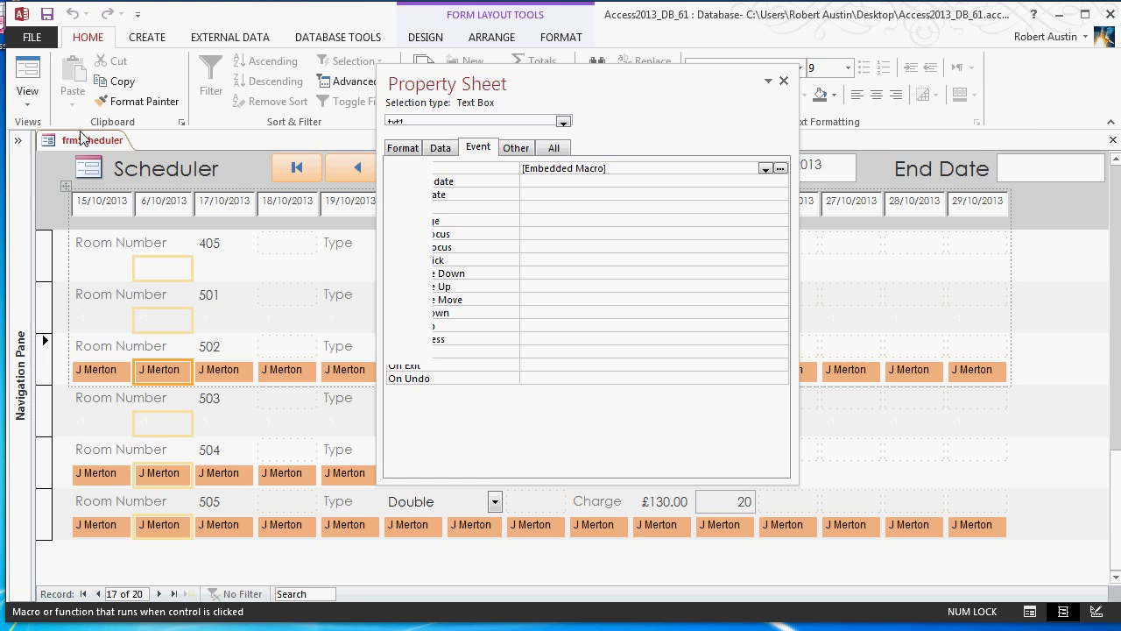
Reopen the qryBookingsExploder query and compare its Dates values with the lngDate values down the records
left_click(16, 140)
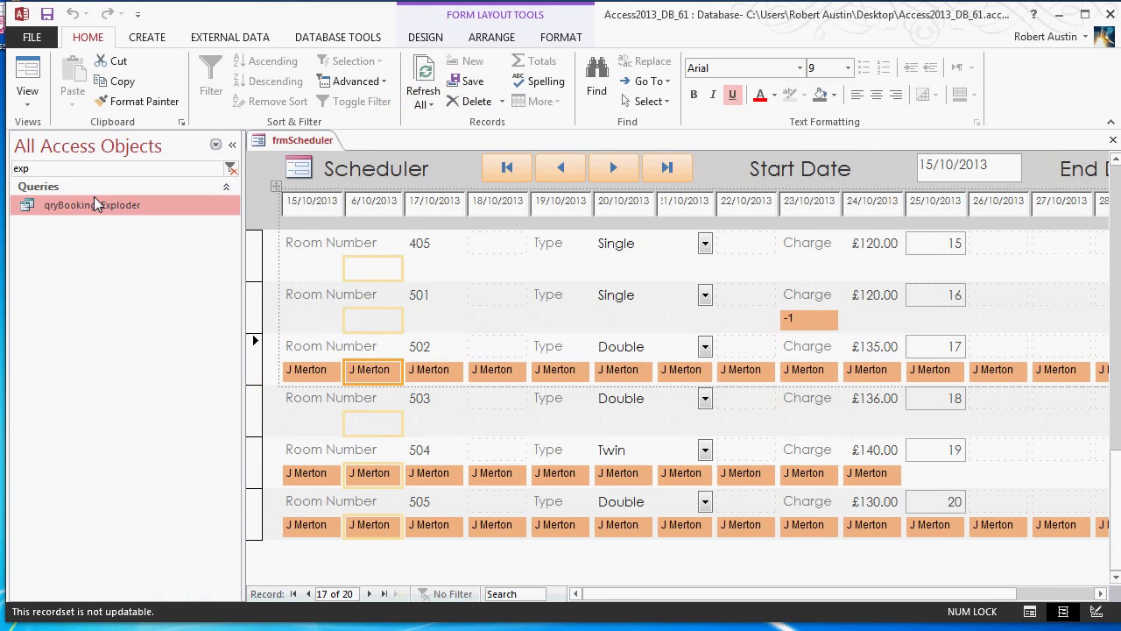
double_click(93, 200)
left_click(232, 144)
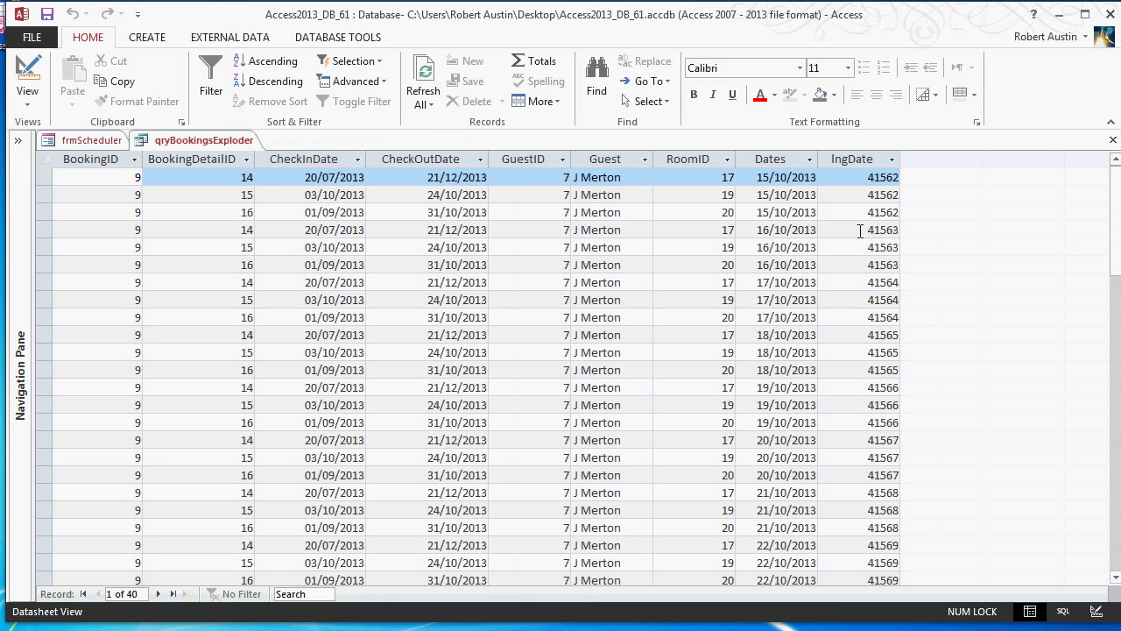
left_click(758, 178)
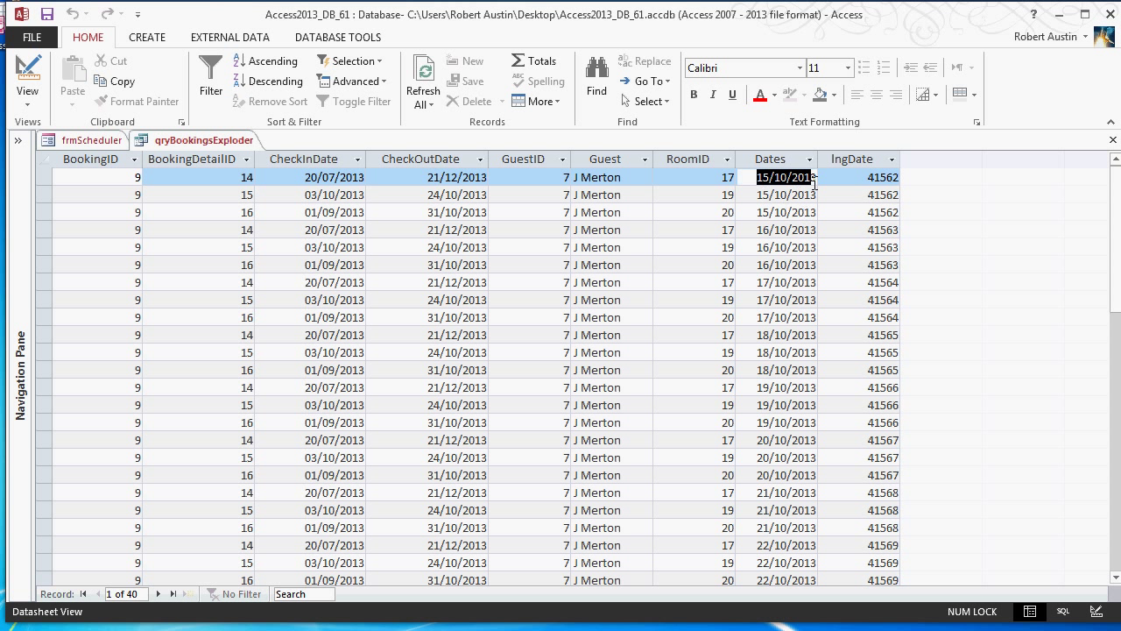
left_click(758, 194)
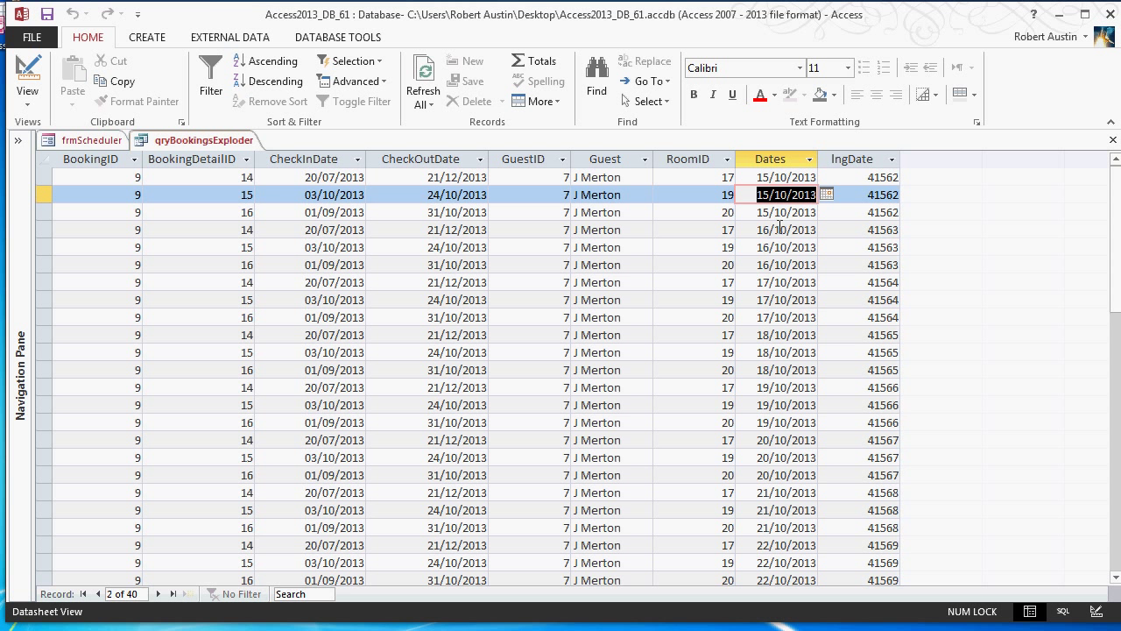
scroll(788, 232, "down", 8)
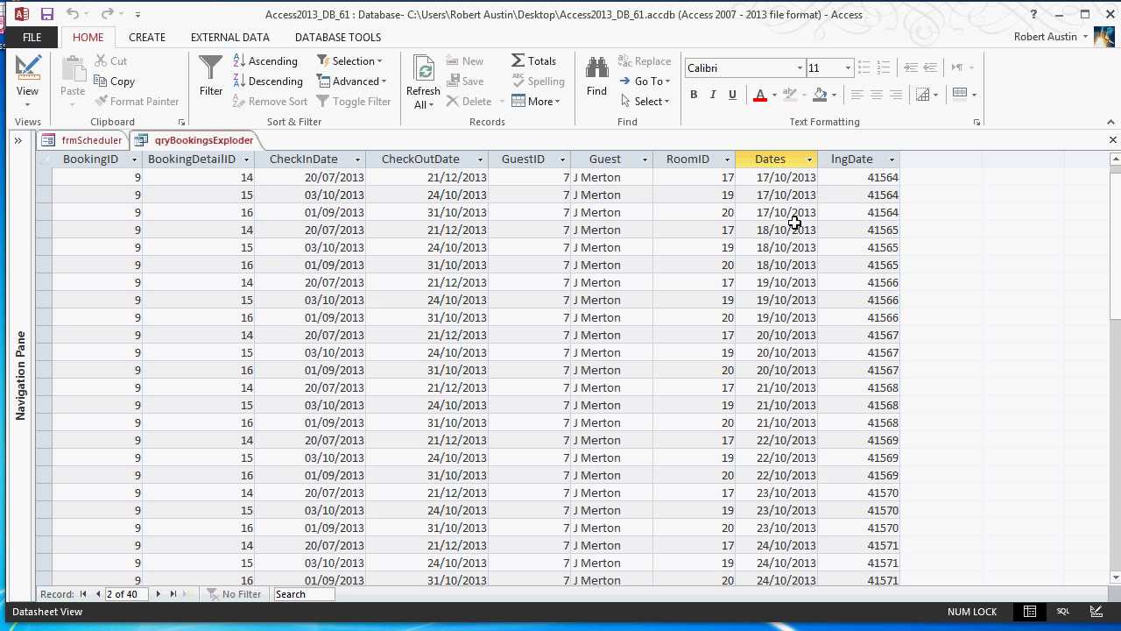
Compare the second record's Dates and lngDate values, highlight each of the two columns in turn, and close the qryBookingsExploder query
scroll(795, 224, "up", 8)
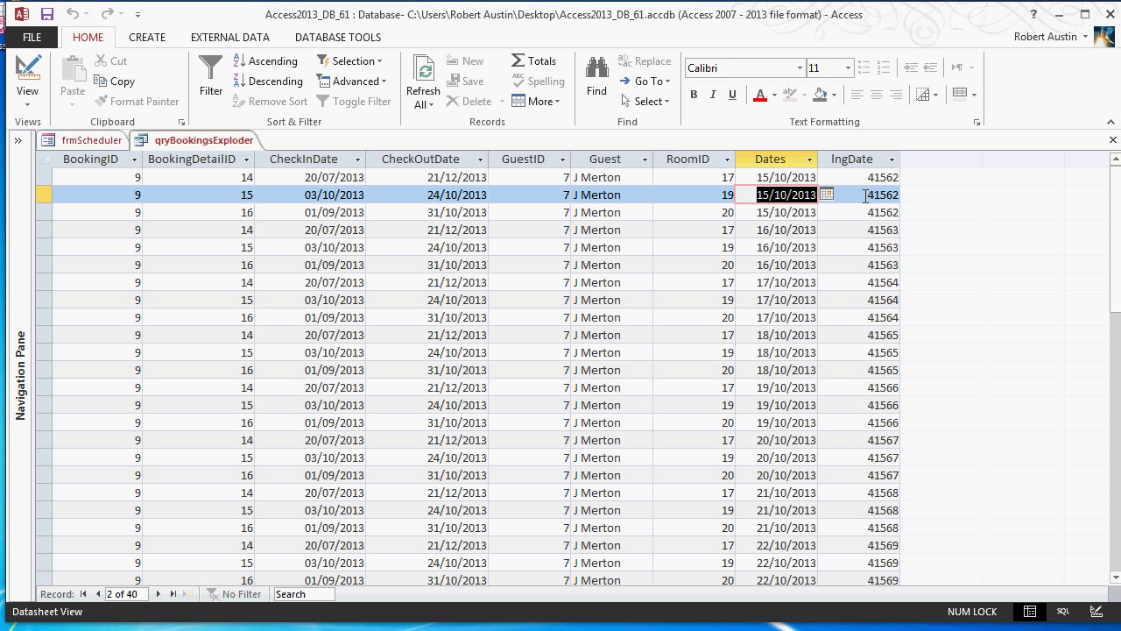
left_click_drag(865, 197, 902, 197)
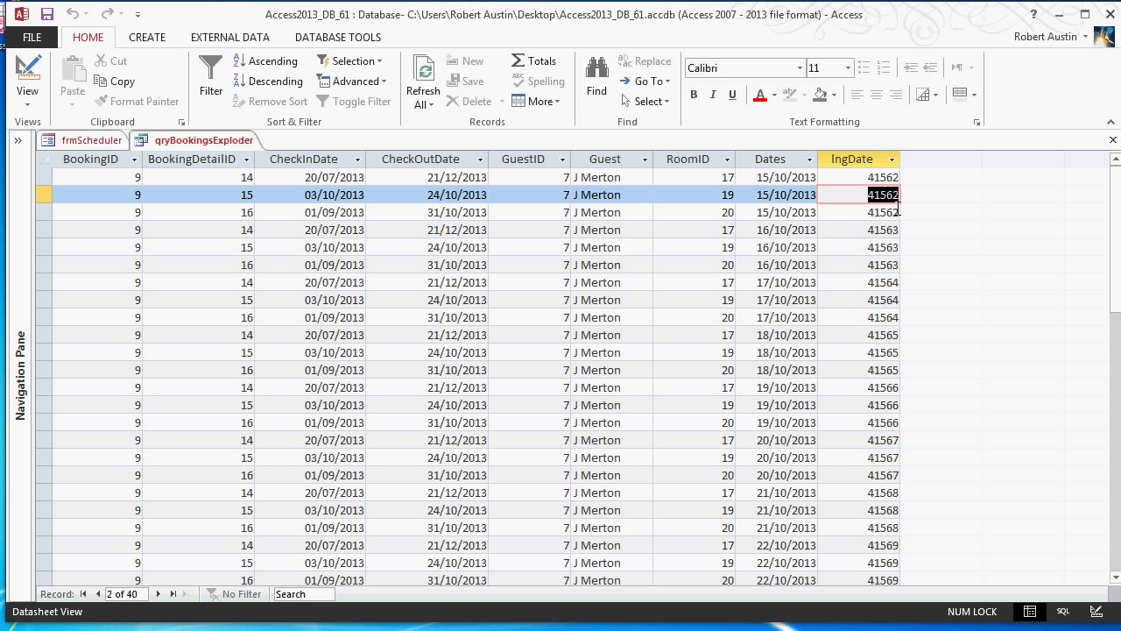
left_click(753, 195)
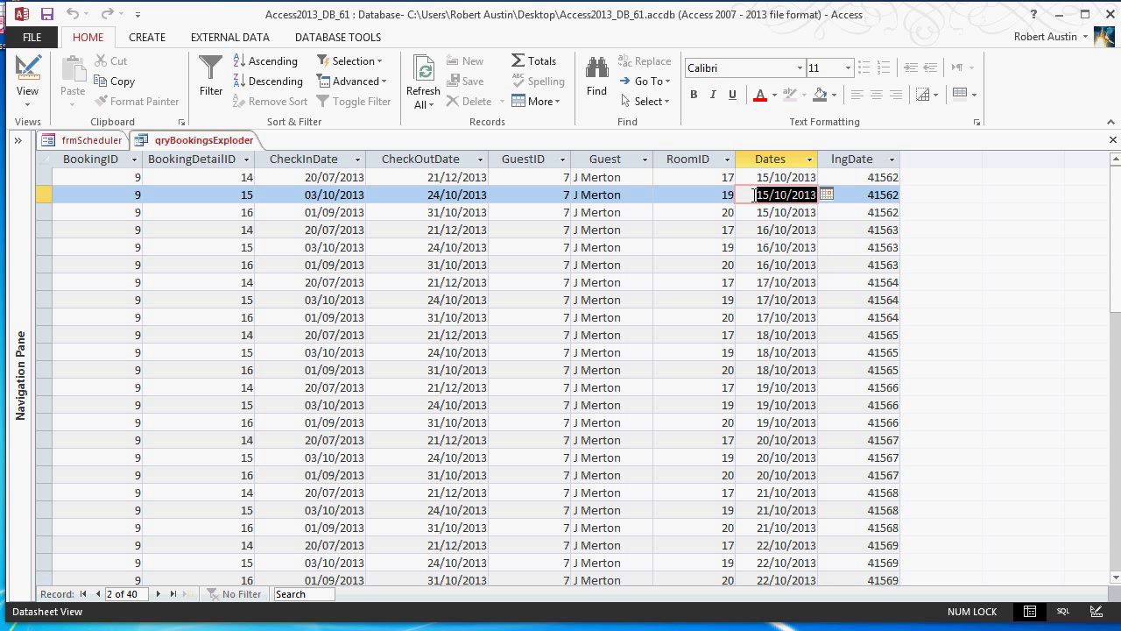
left_click(762, 165)
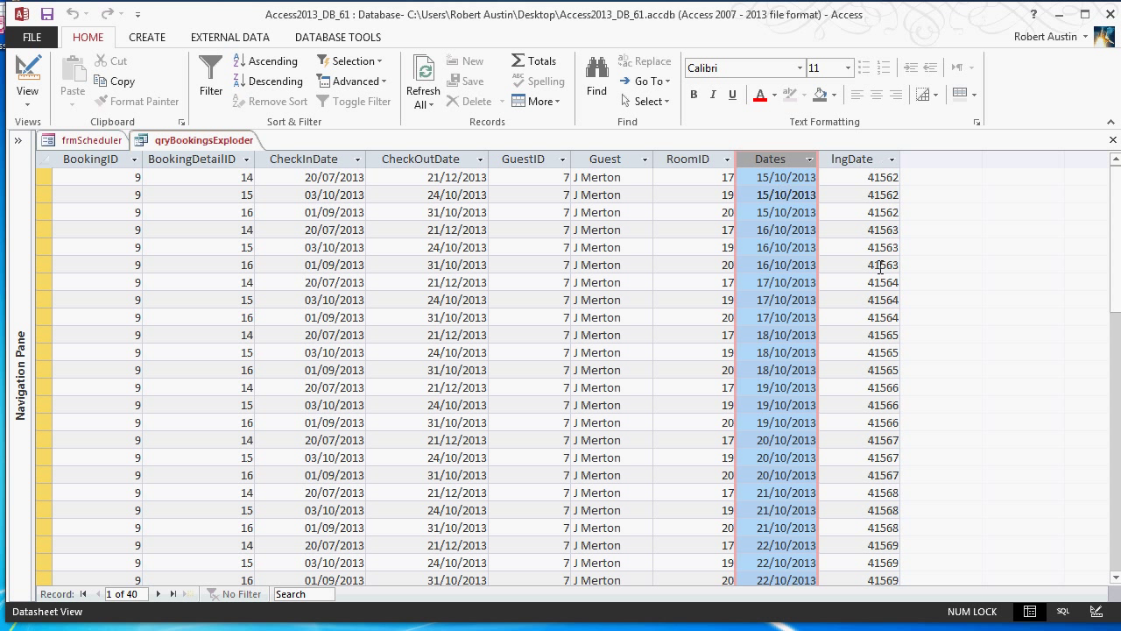
left_click(865, 161)
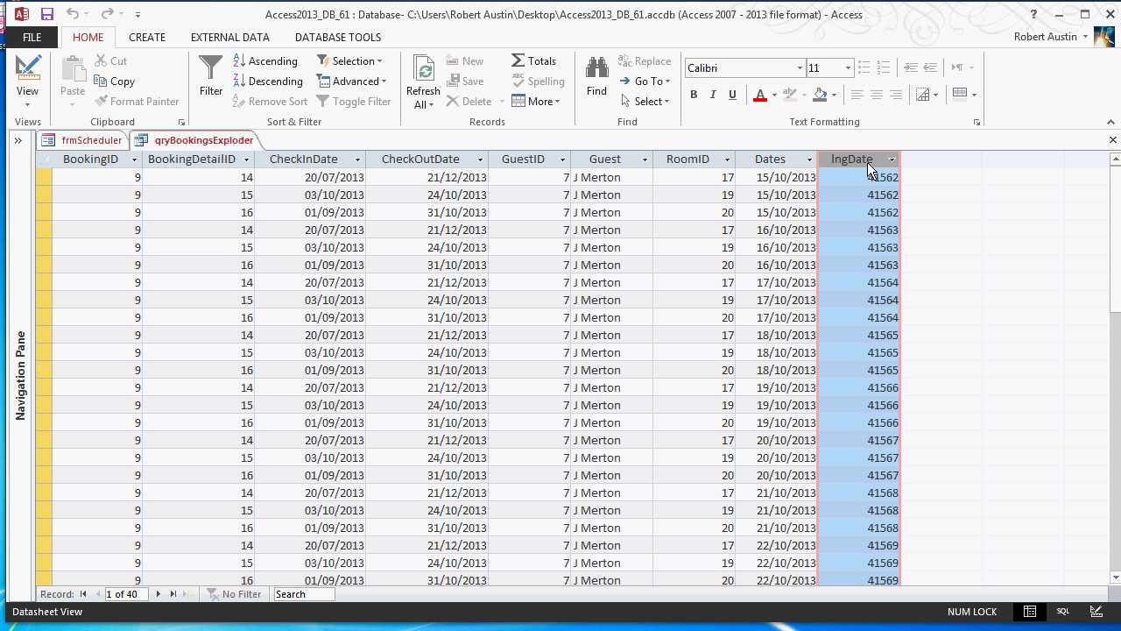
right_click(210, 145)
left_click(252, 175)
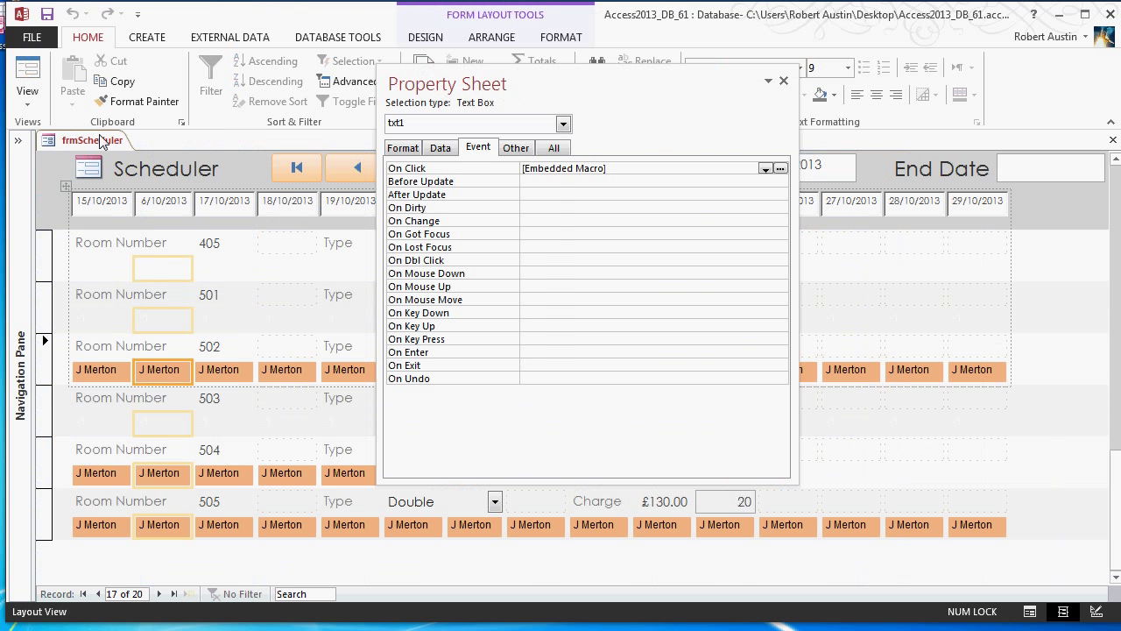
Switch the frmScheduler form to Form View, review the room rows, and jump the schedule to a later date range
right_click(101, 143)
left_click(140, 213)
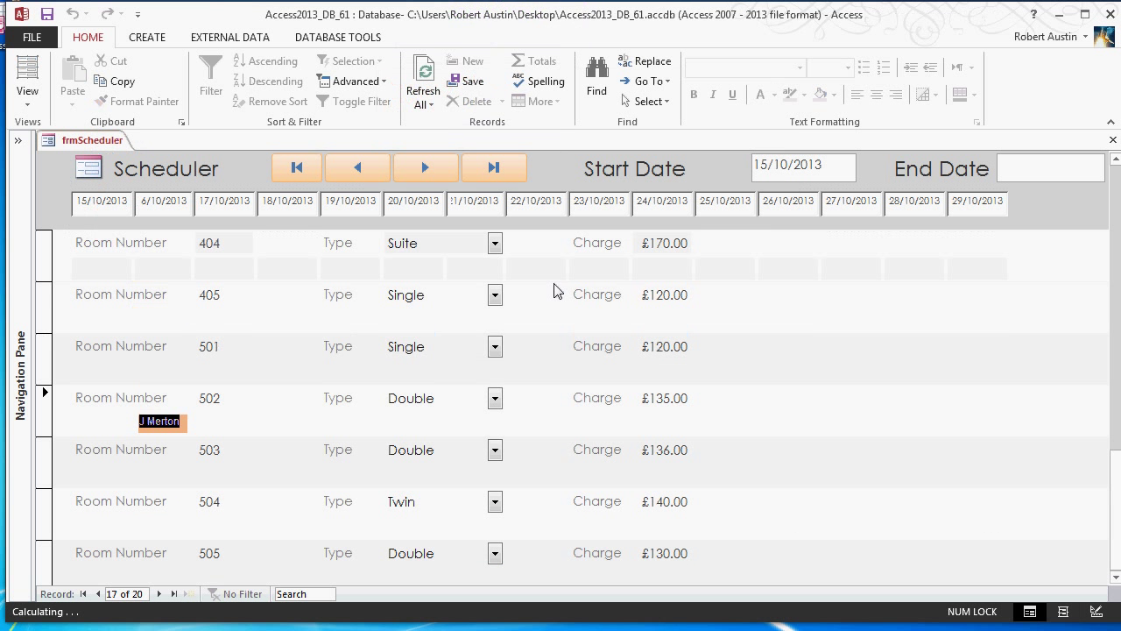
scroll(554, 290, "up", 4)
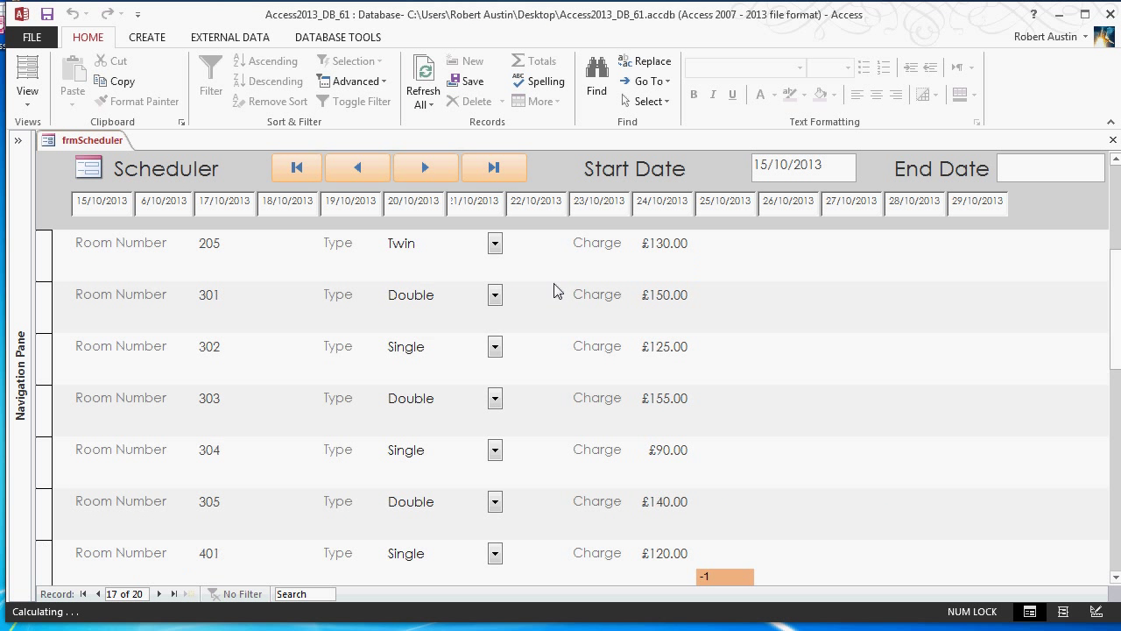
left_click(491, 170)
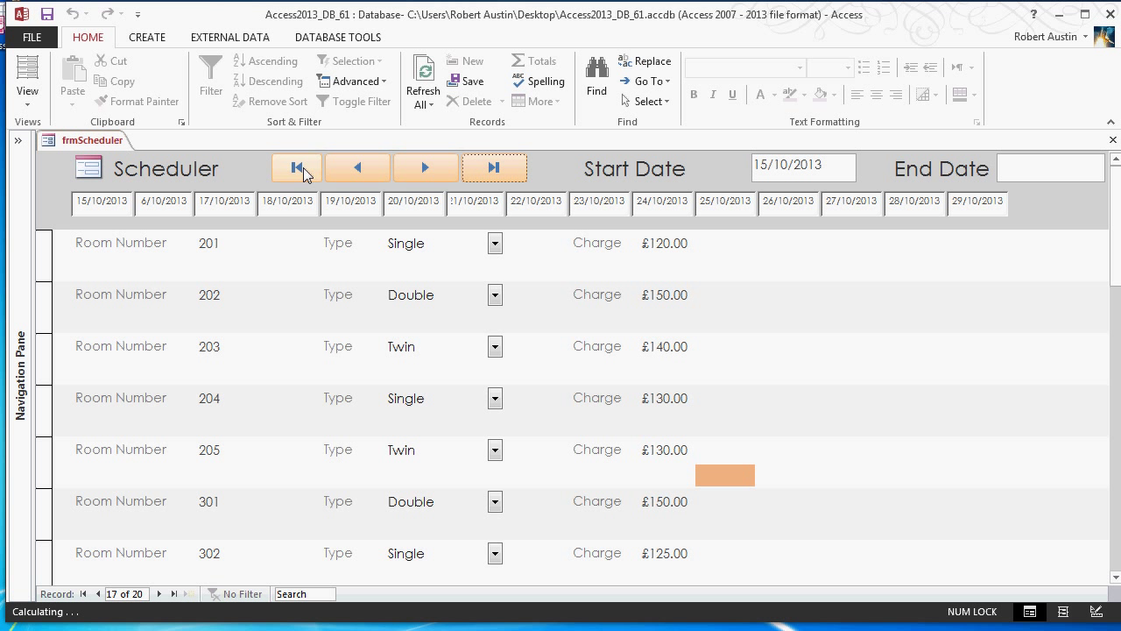